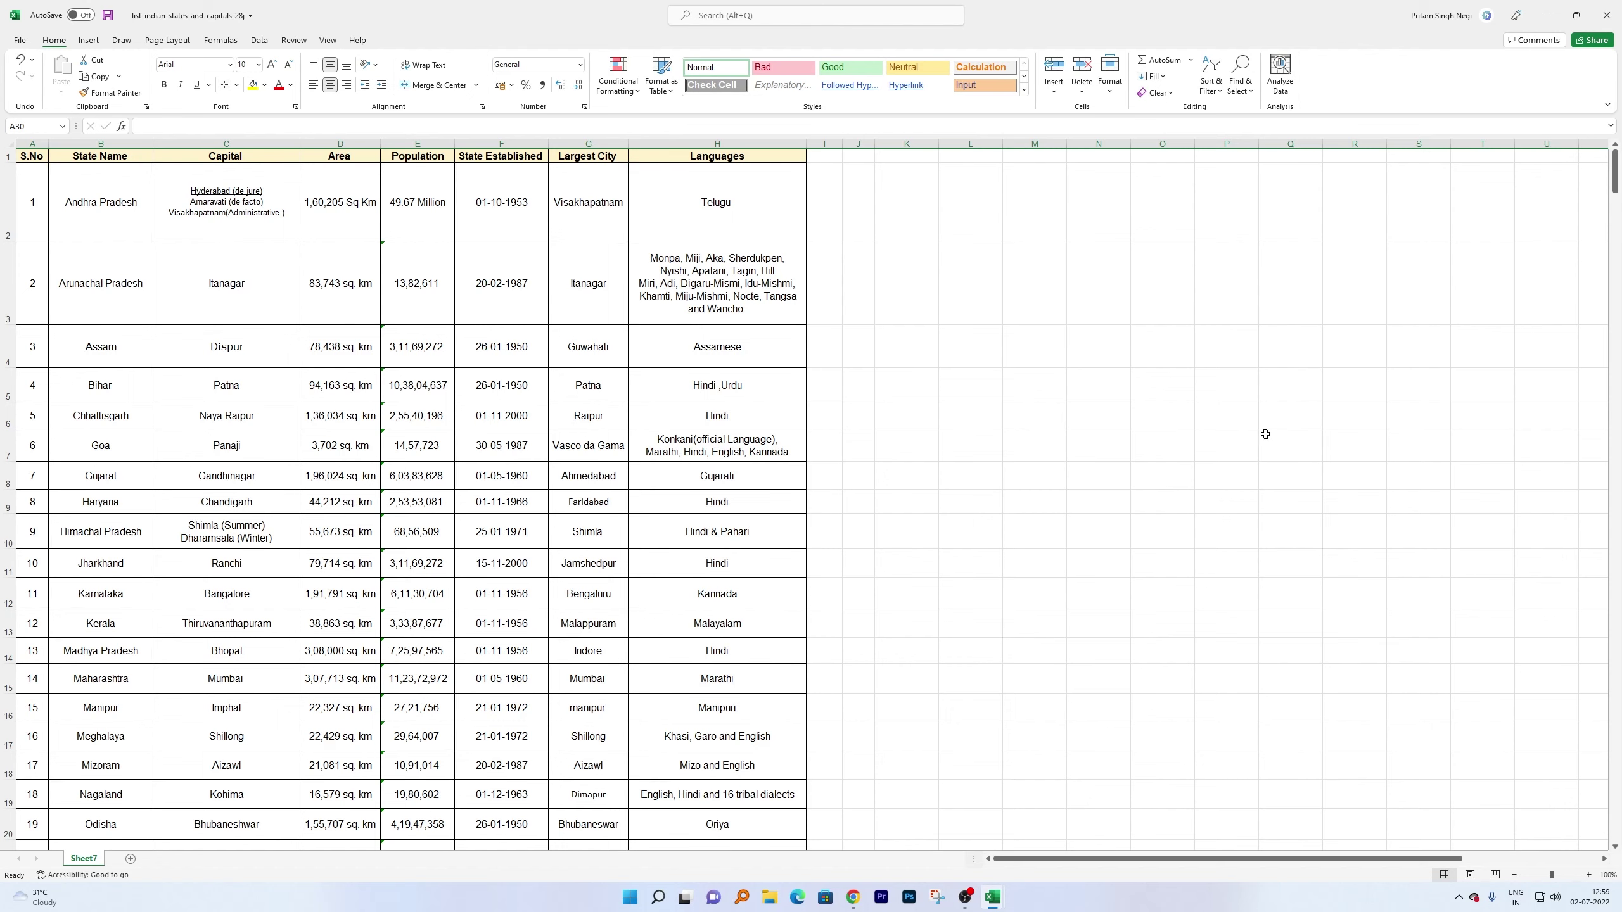
scroll(163, 287, down, 3)
scroll(162, 287, up, 3)
- Copy the states table A1:H29 and pick cell J1 as the paste destination
click(113, 153)
key(ctrl+shift+Down)
key(Right)
key(ctrl+shift+Down)
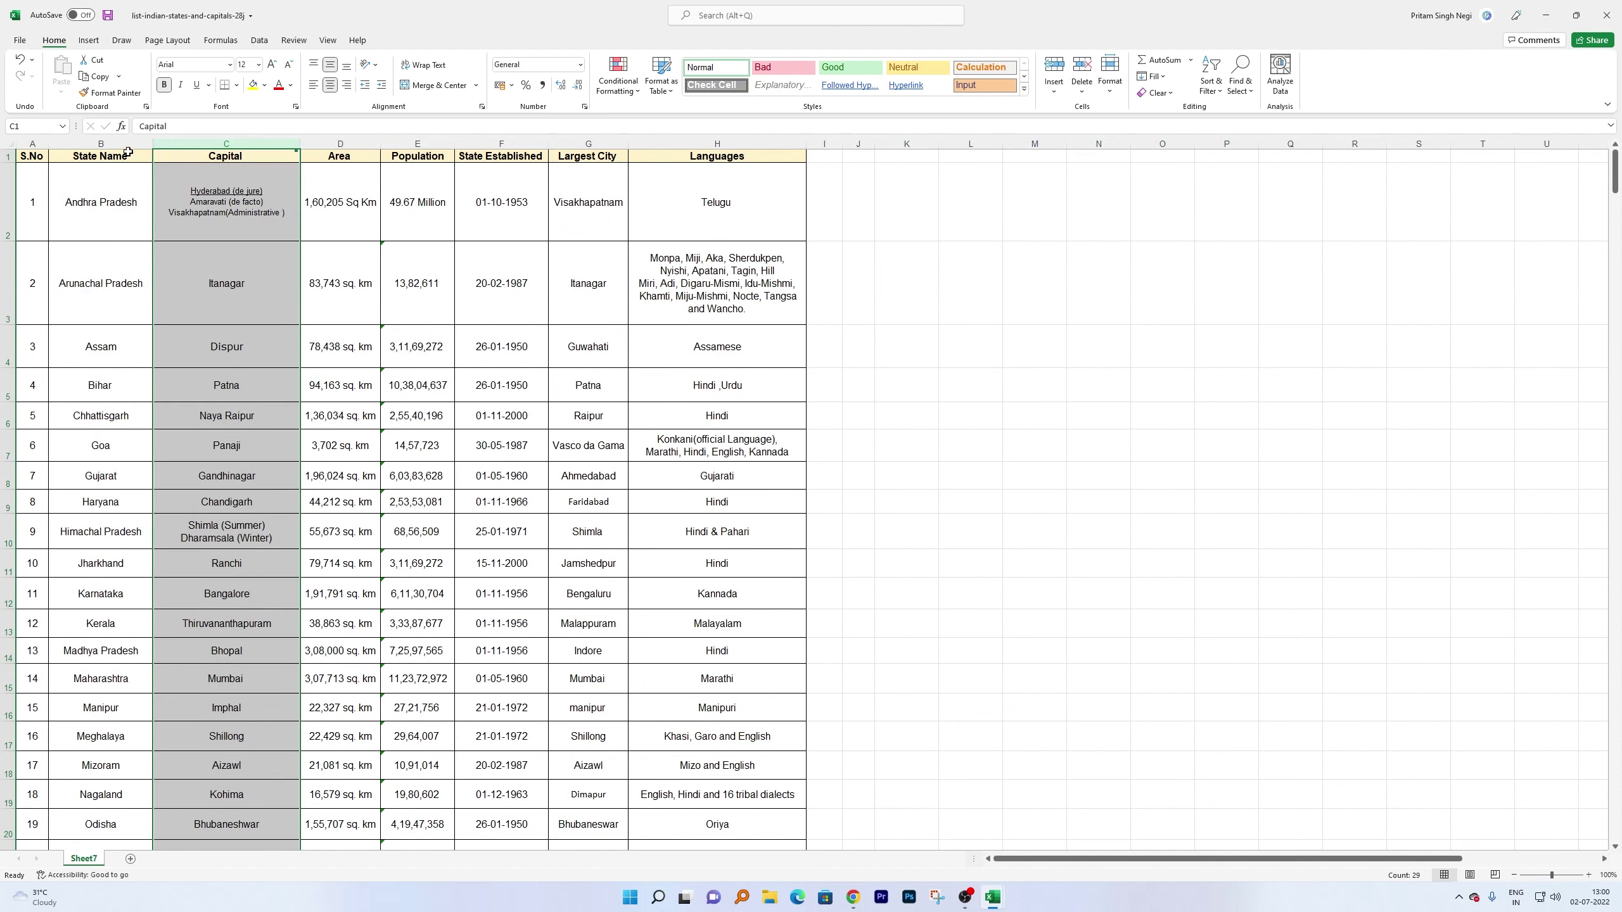
click(128, 152)
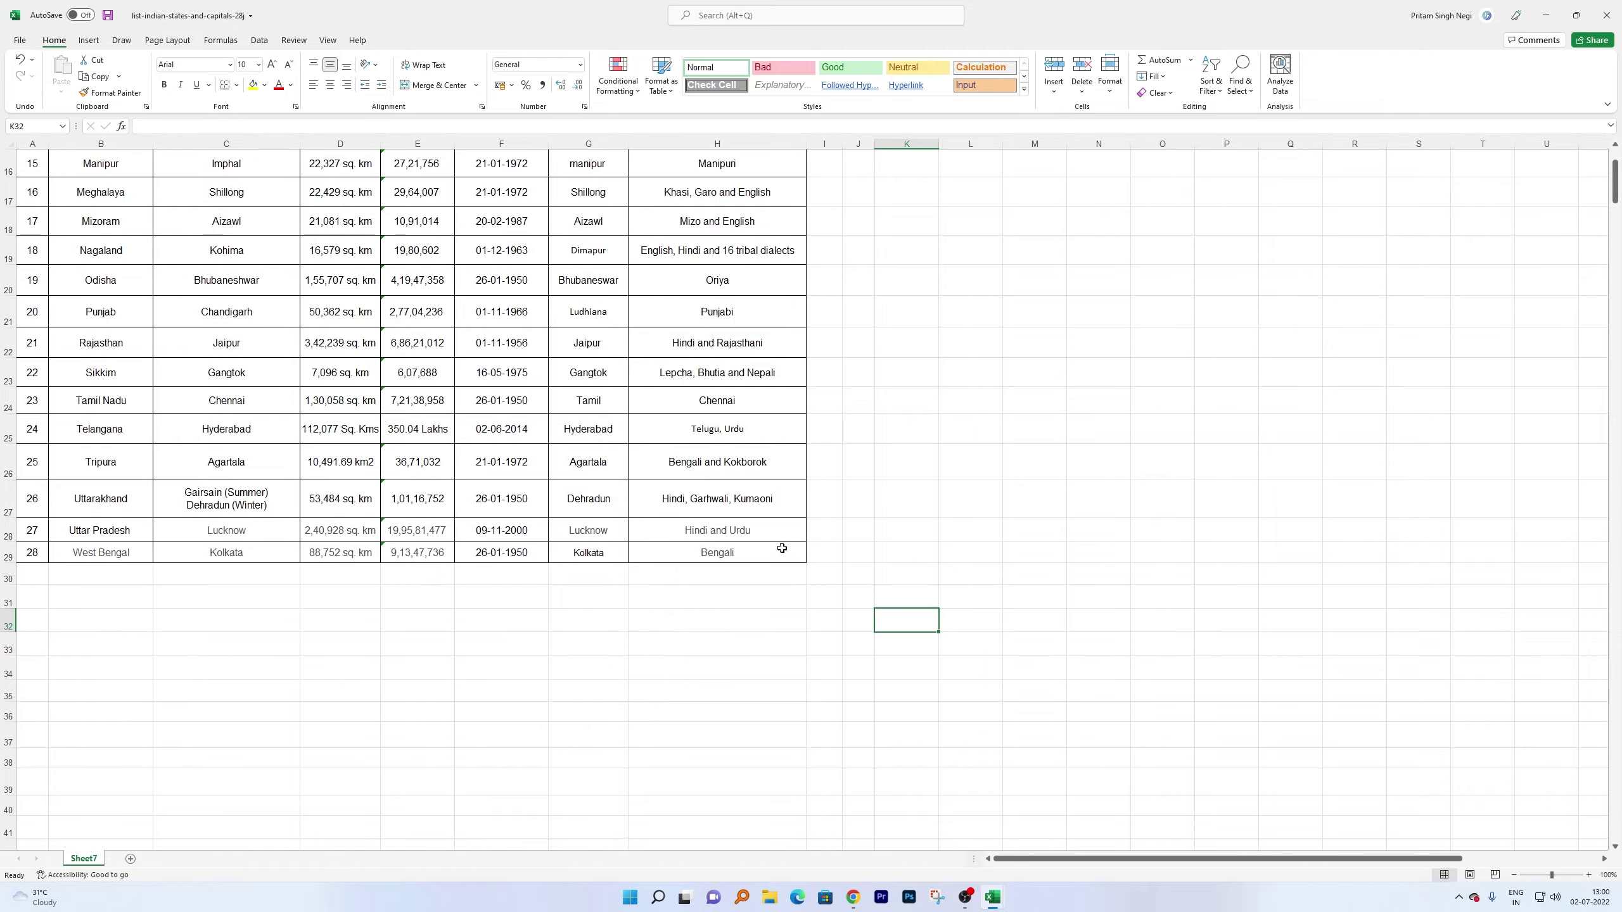
mouse_move(782, 548)
mouse_down()
mouse_move(16, 172)
mouse_move(5, 5)
mouse_up()
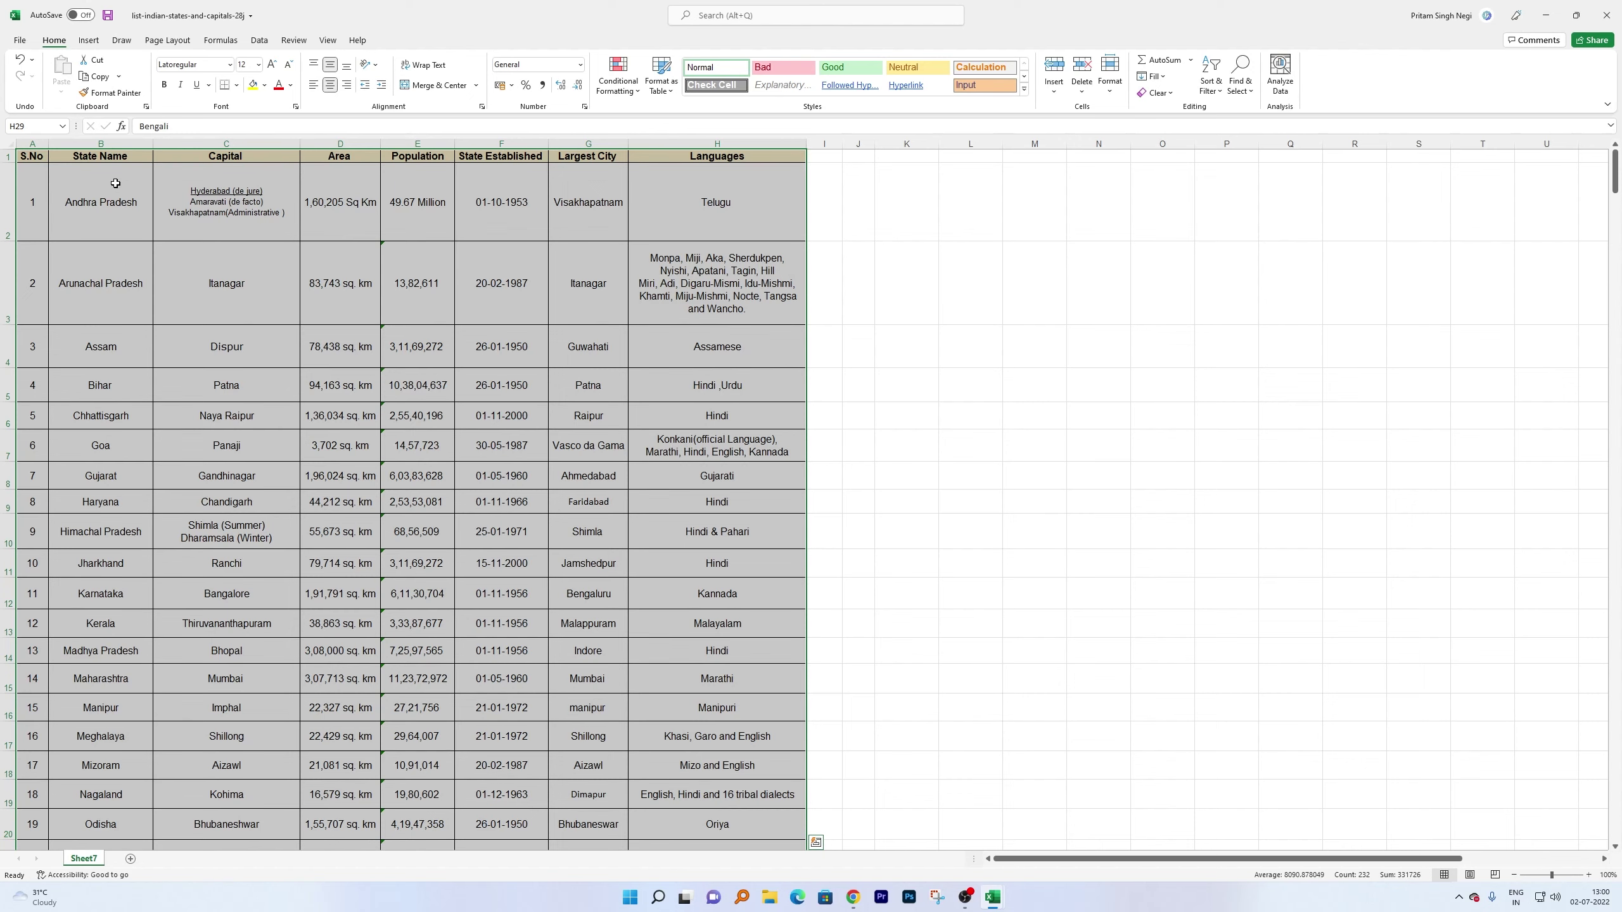
right_click(116, 183)
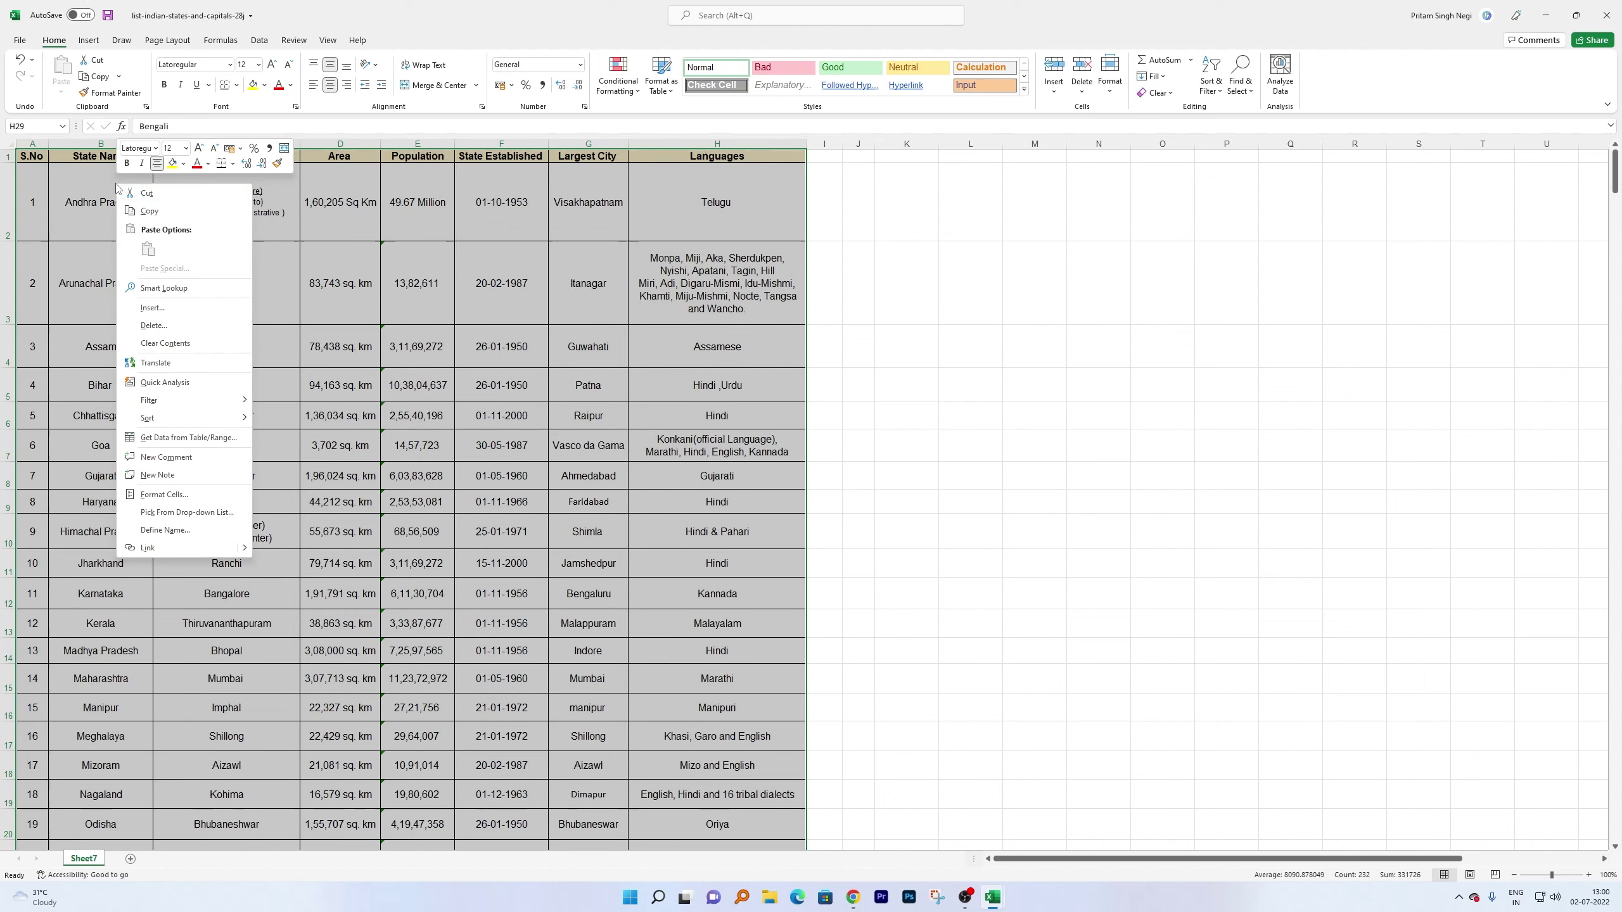
click(163, 210)
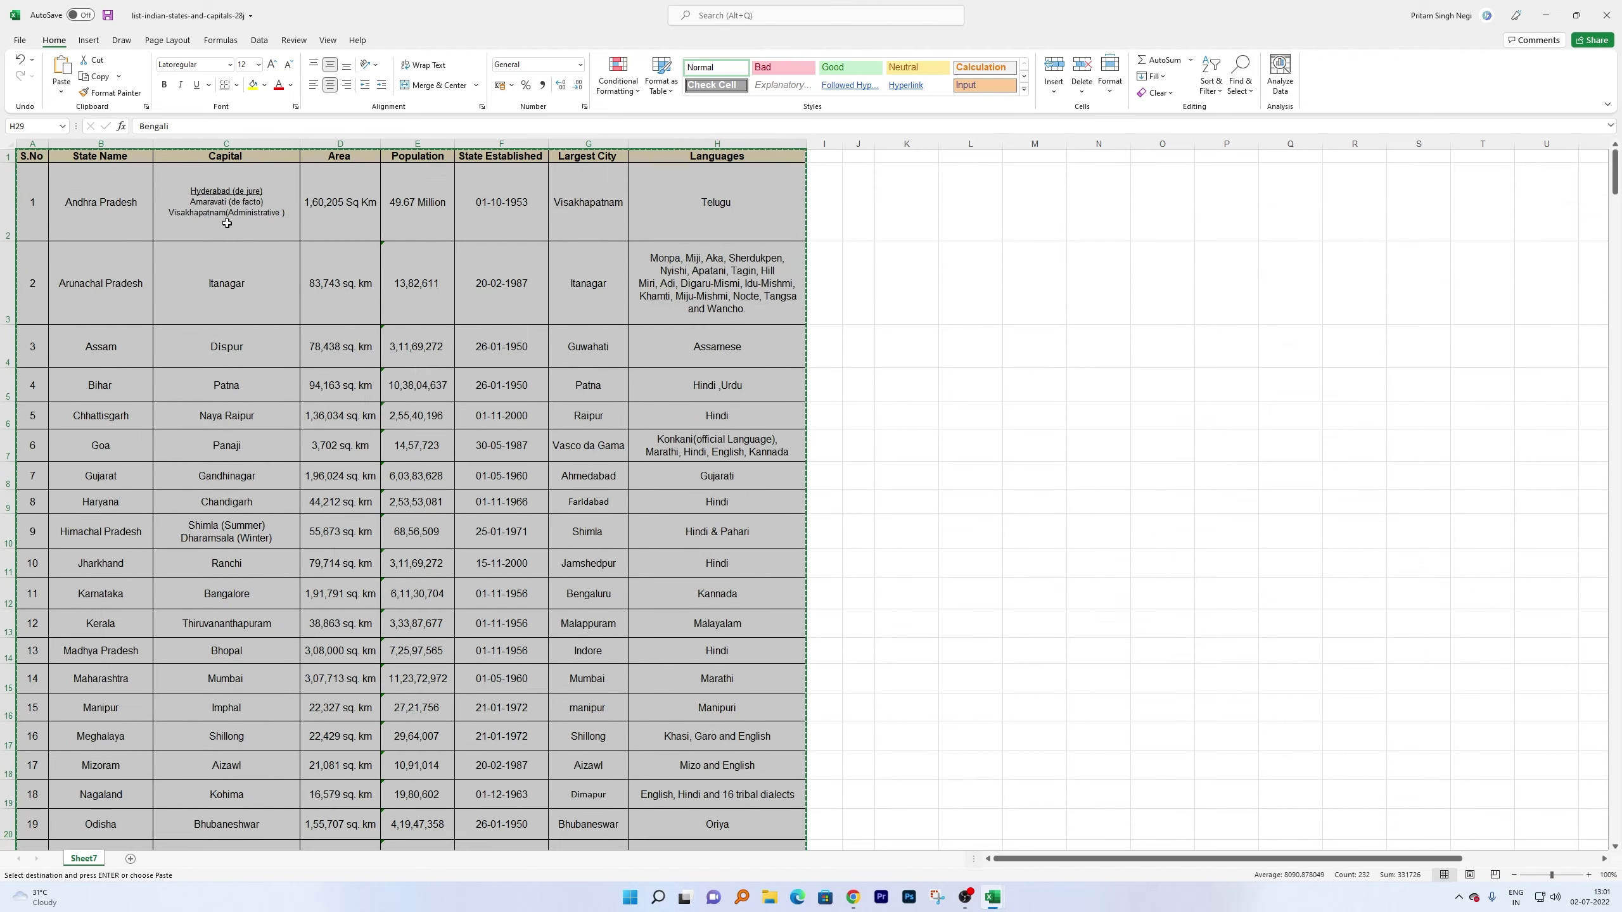
click(863, 159)
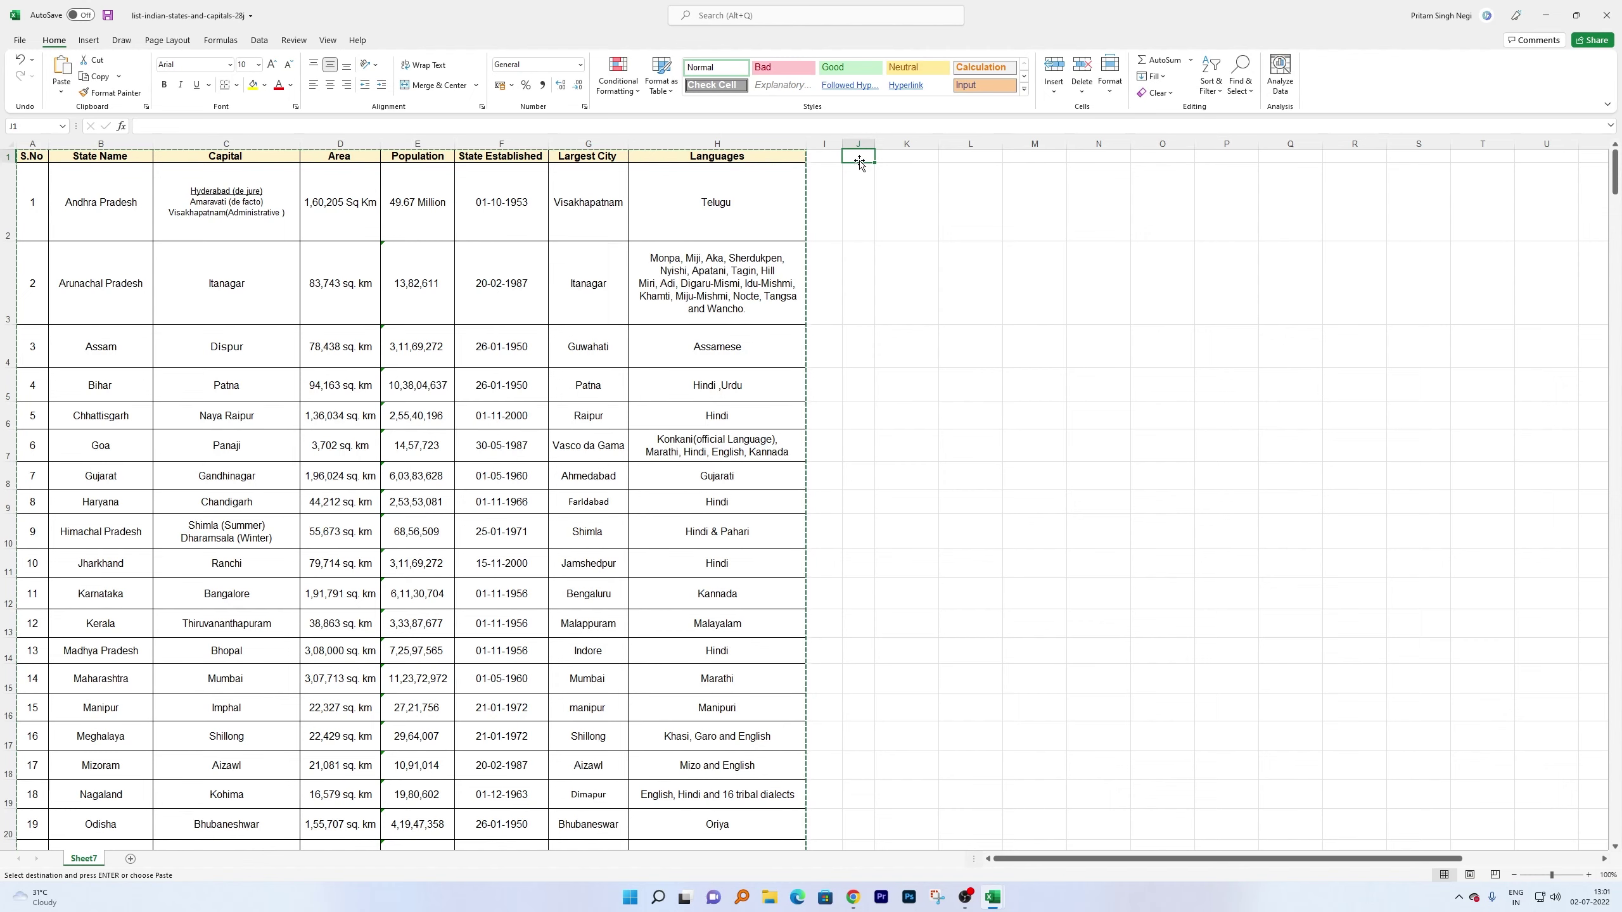
- Paste the table transposed at J1, then select the original columns A–H
right_click(861, 157)
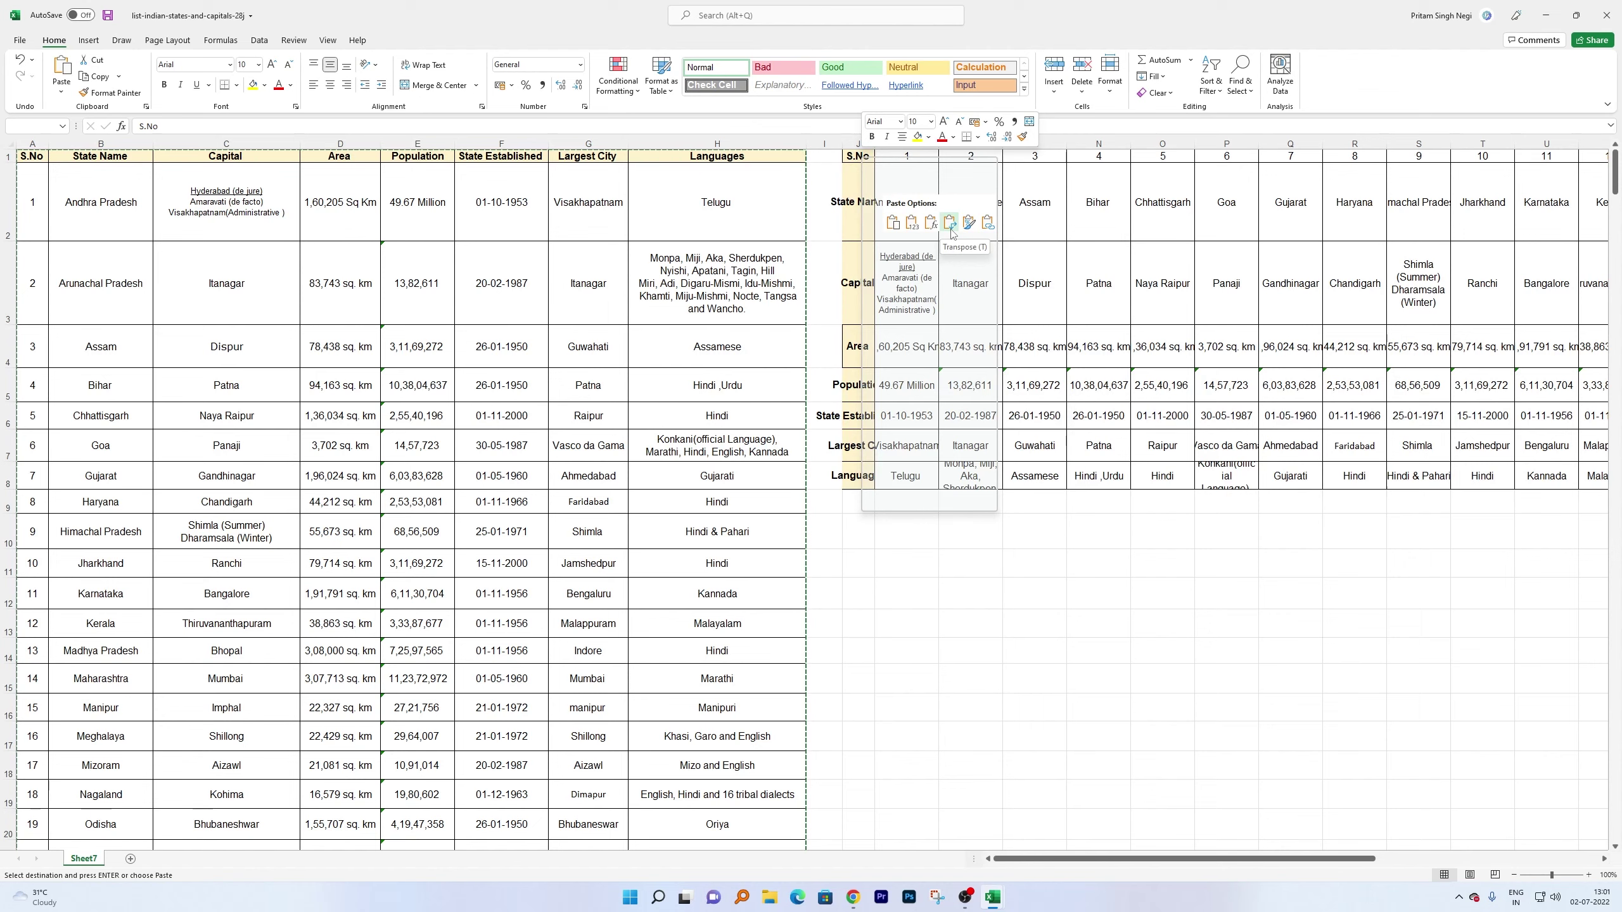
click(951, 228)
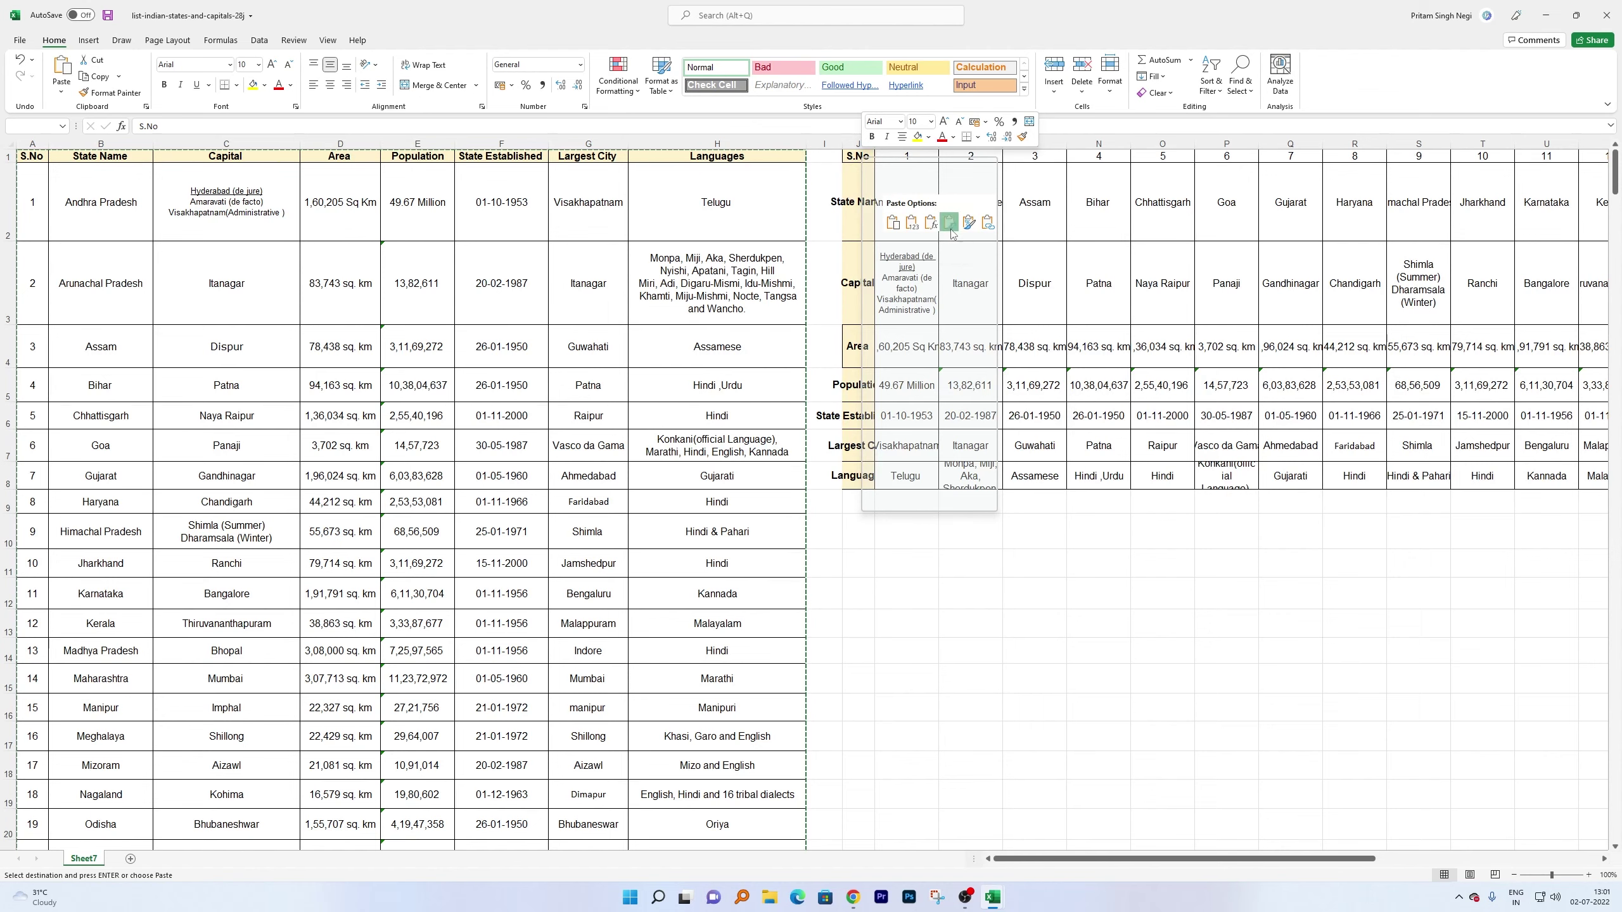
click(942, 571)
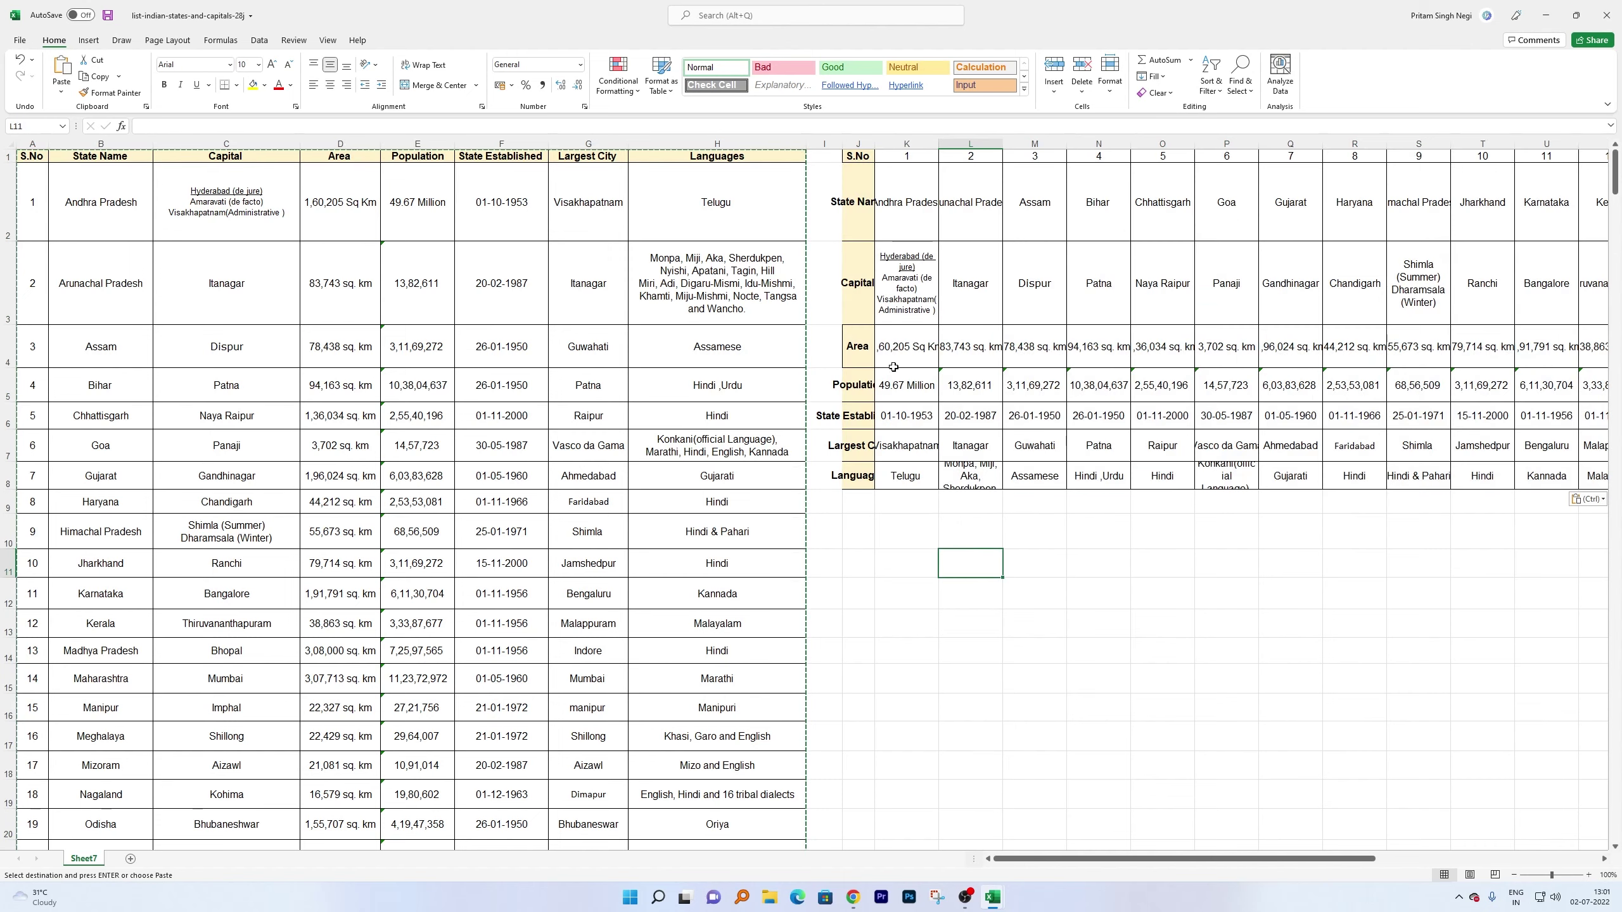
drag(786, 142, 39, 144)
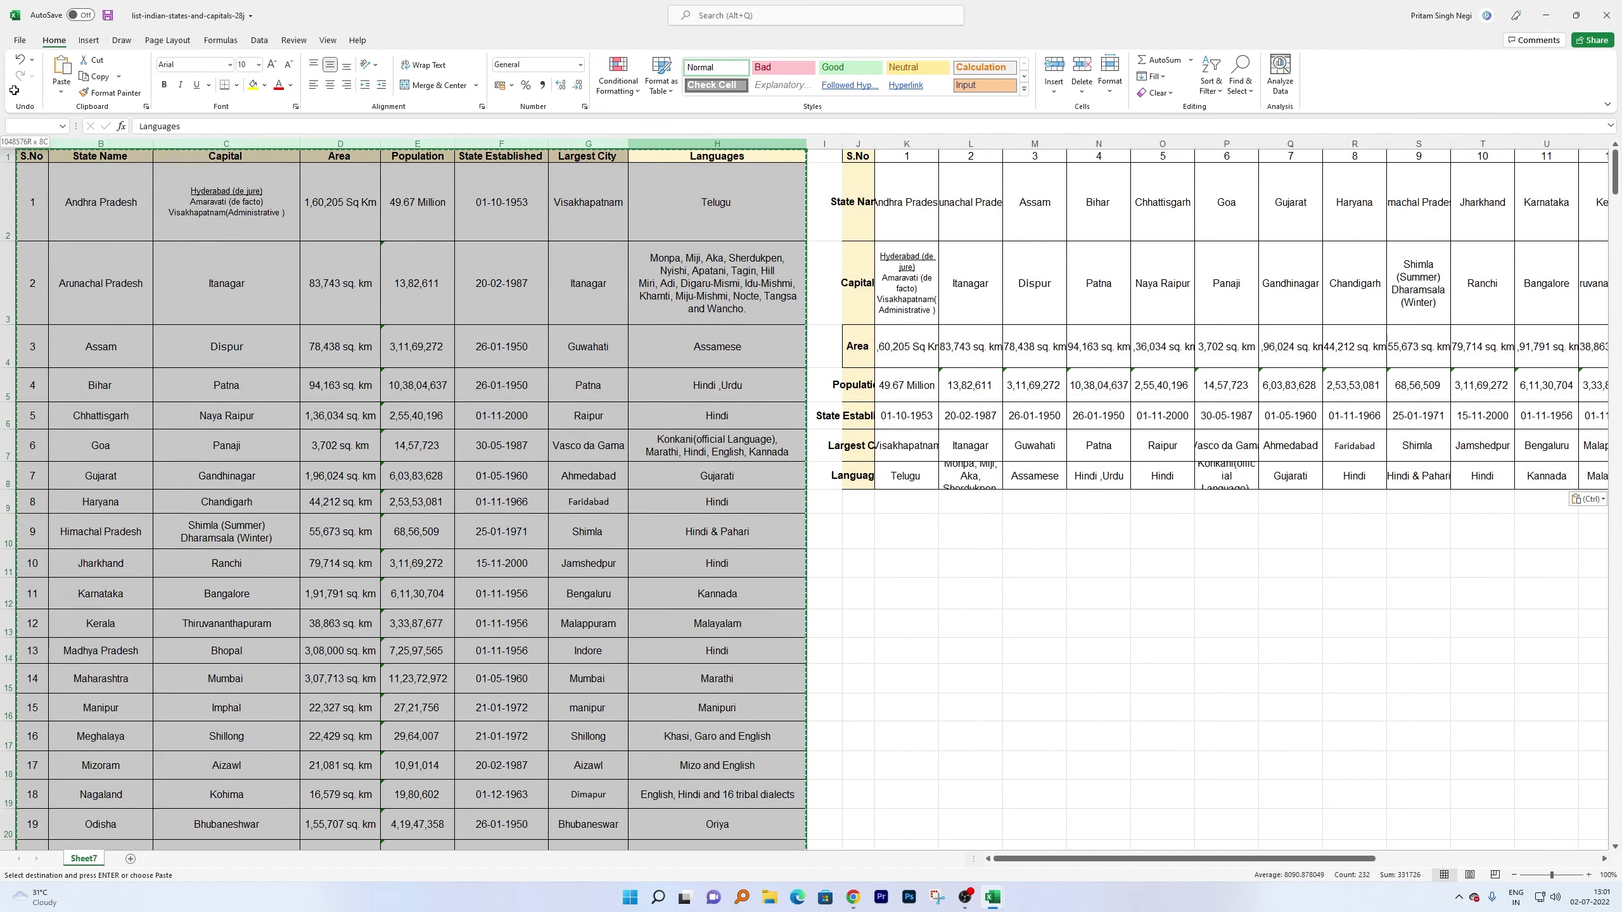
- Hide original columns A–H and autofit column S to show Himachal Pradesh
right_click(133, 142)
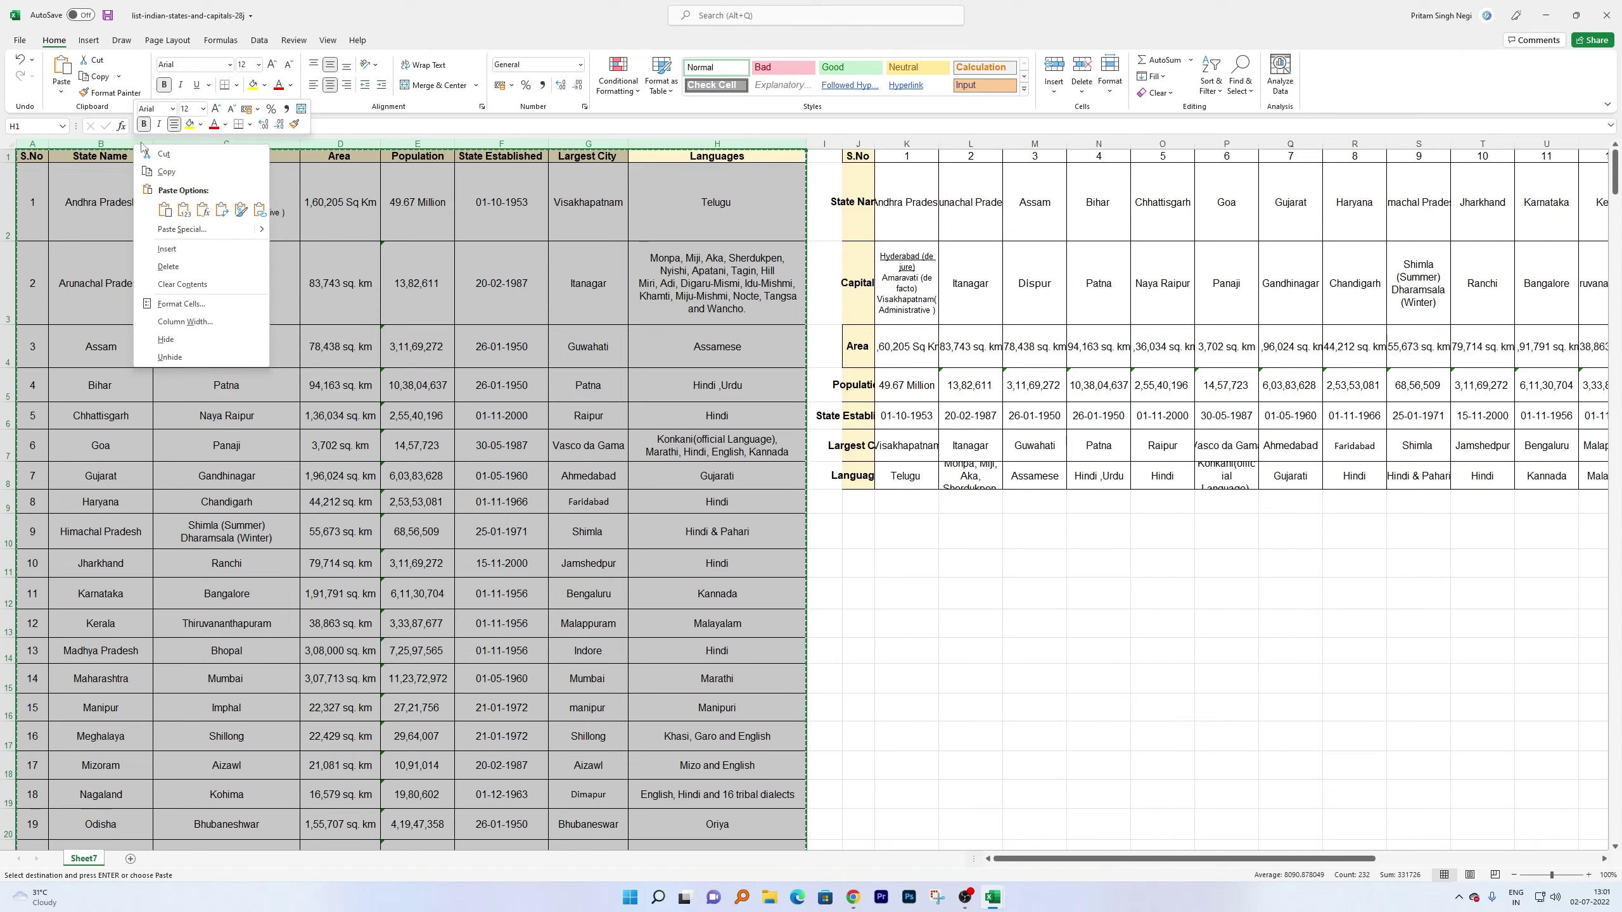
click(176, 335)
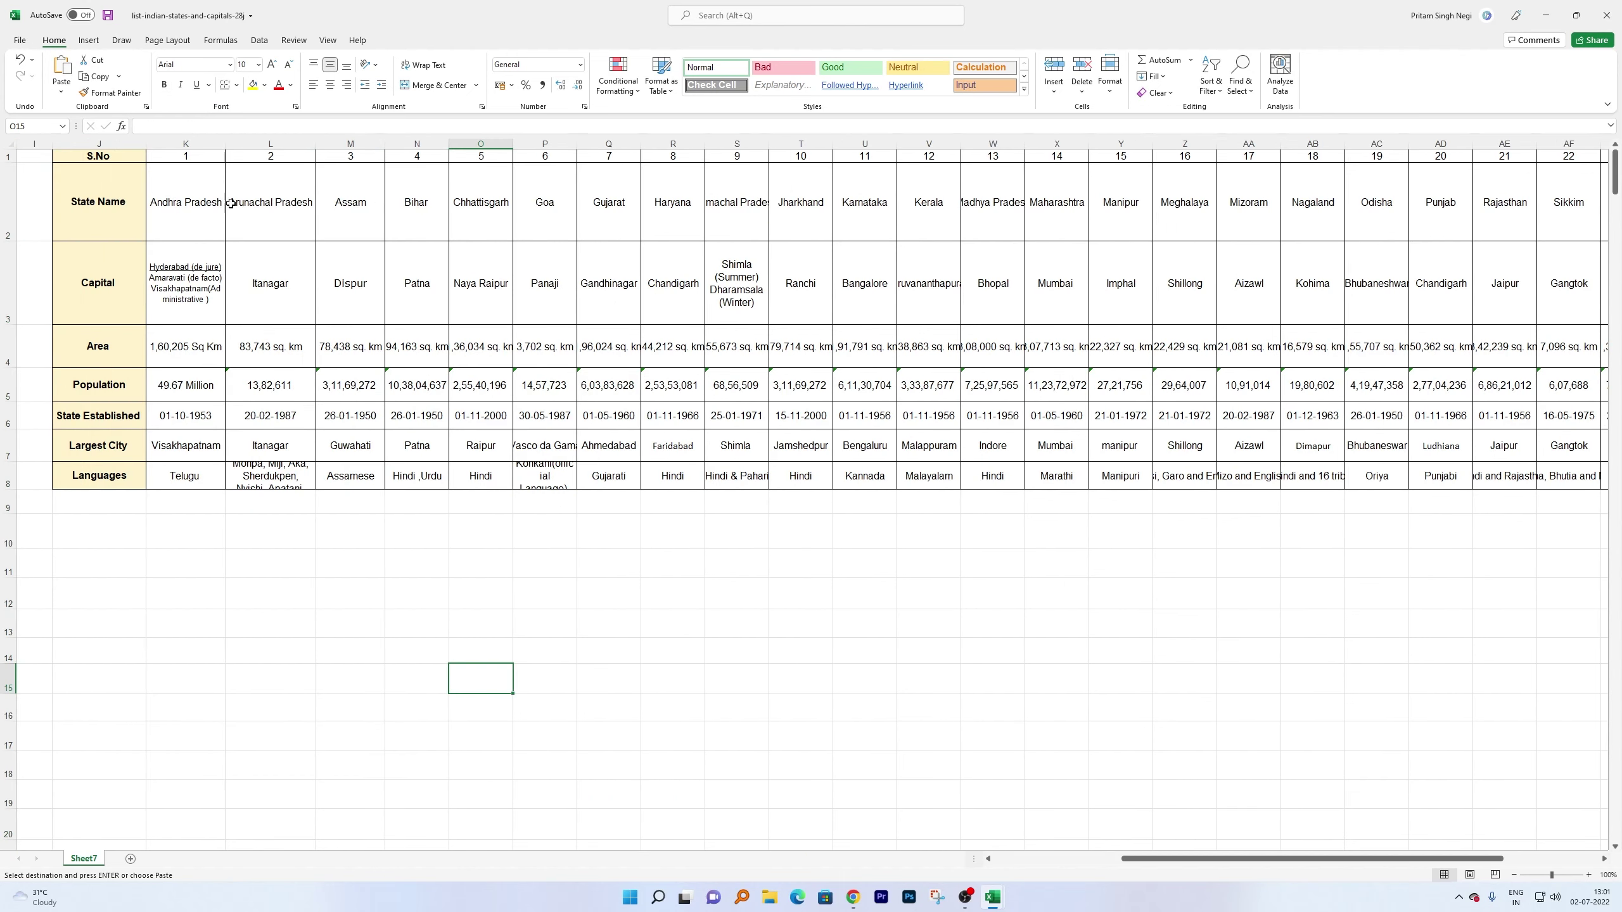
click(22, 202)
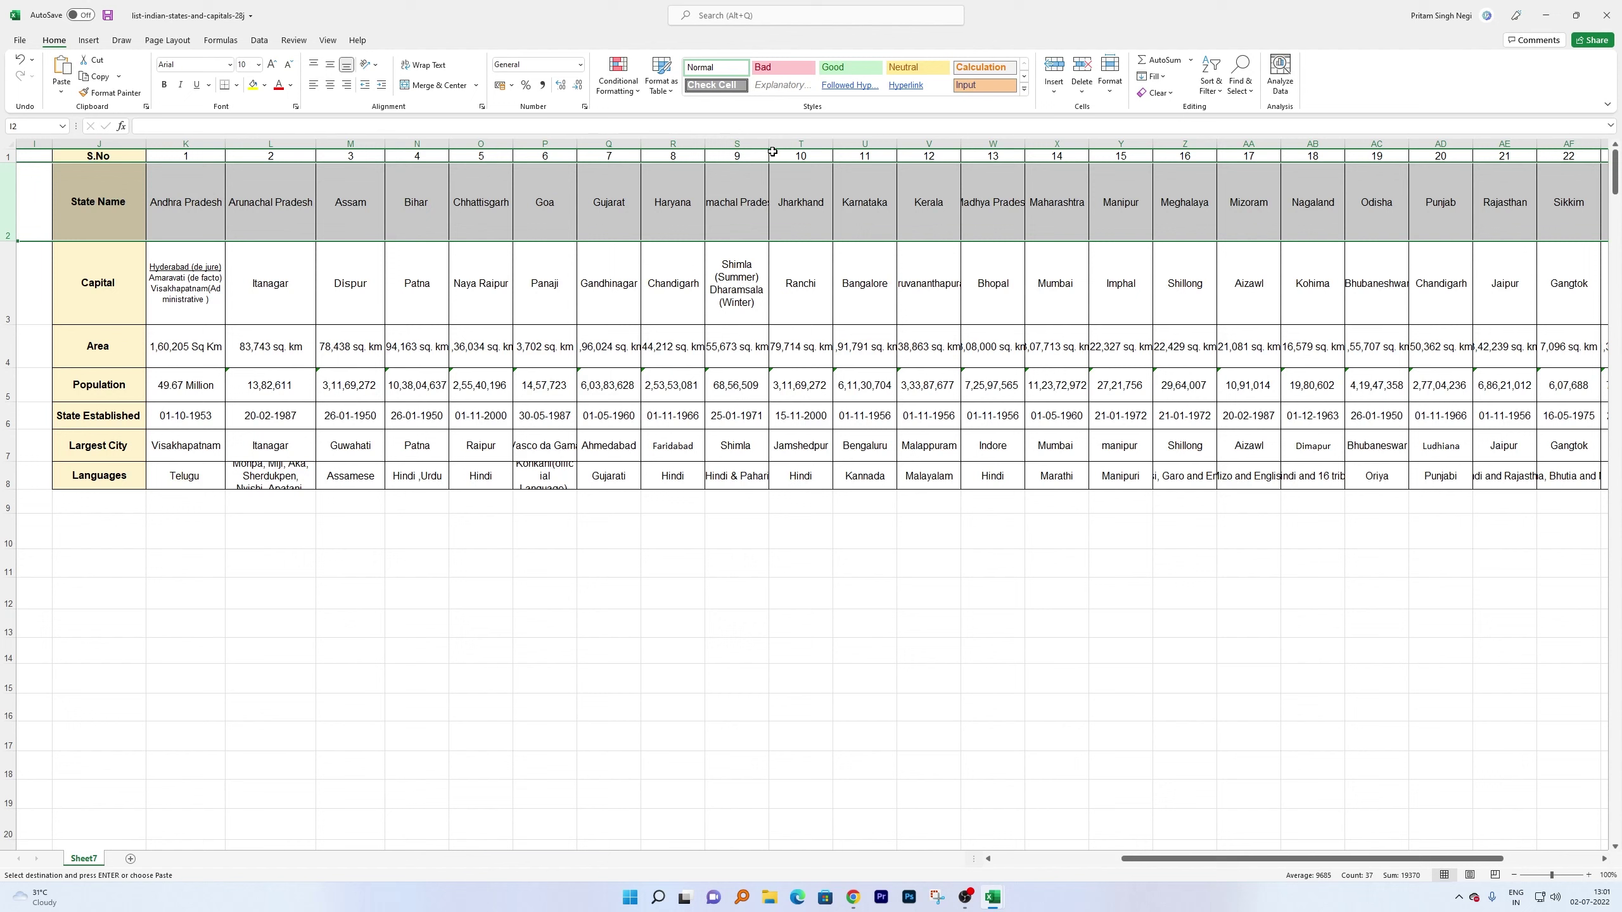
drag(772, 140, 773, 142)
double_click(768, 150)
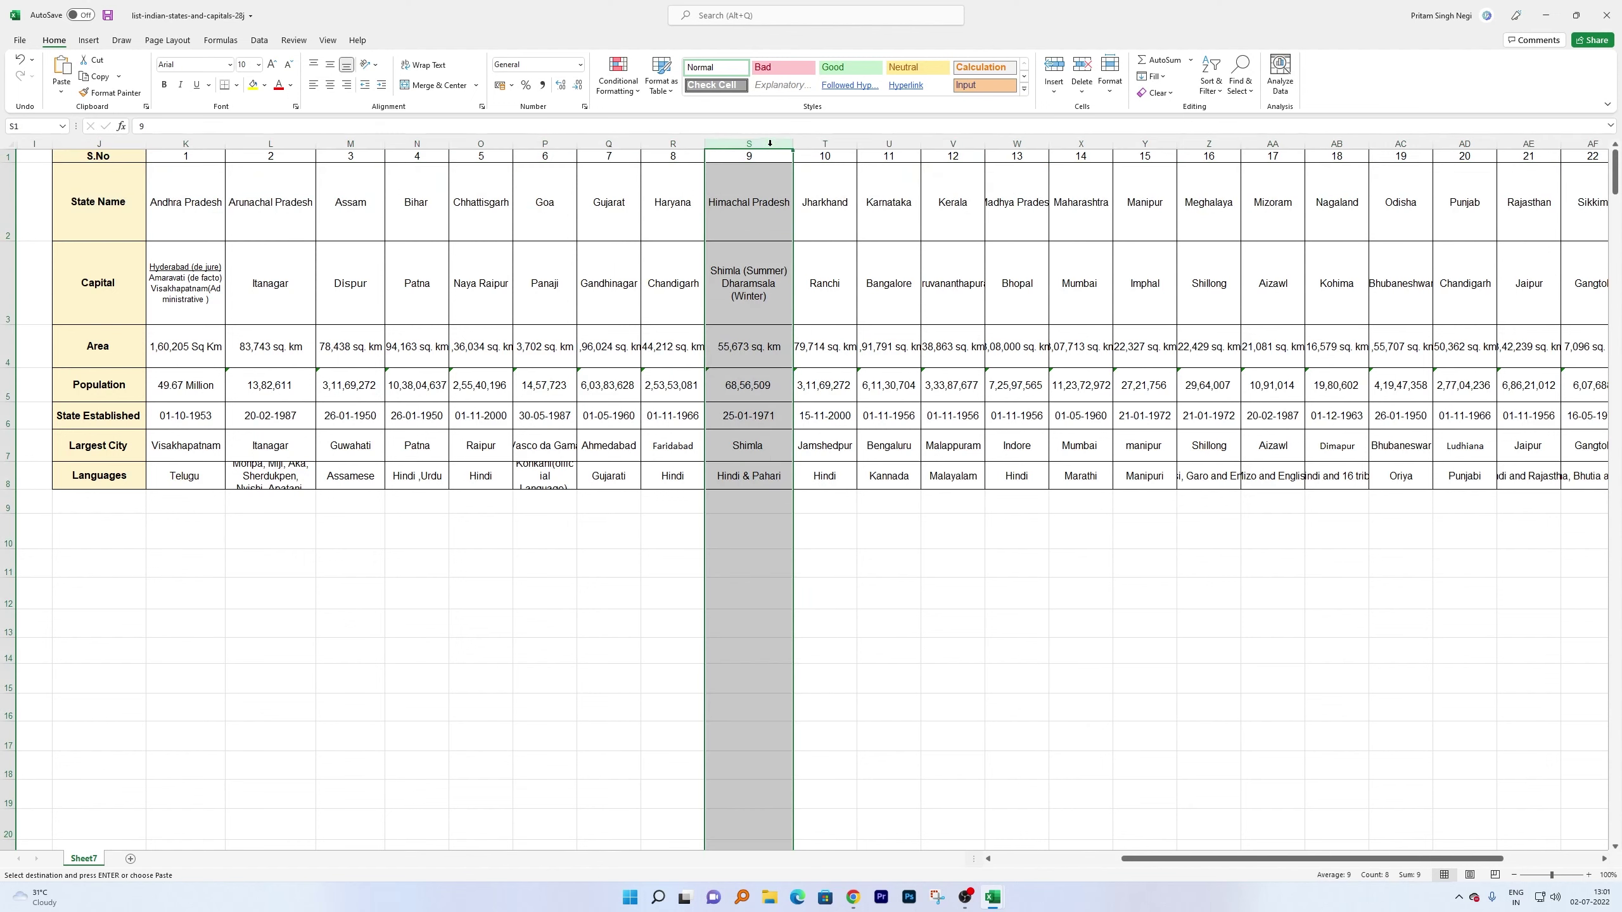
click(523, 582)
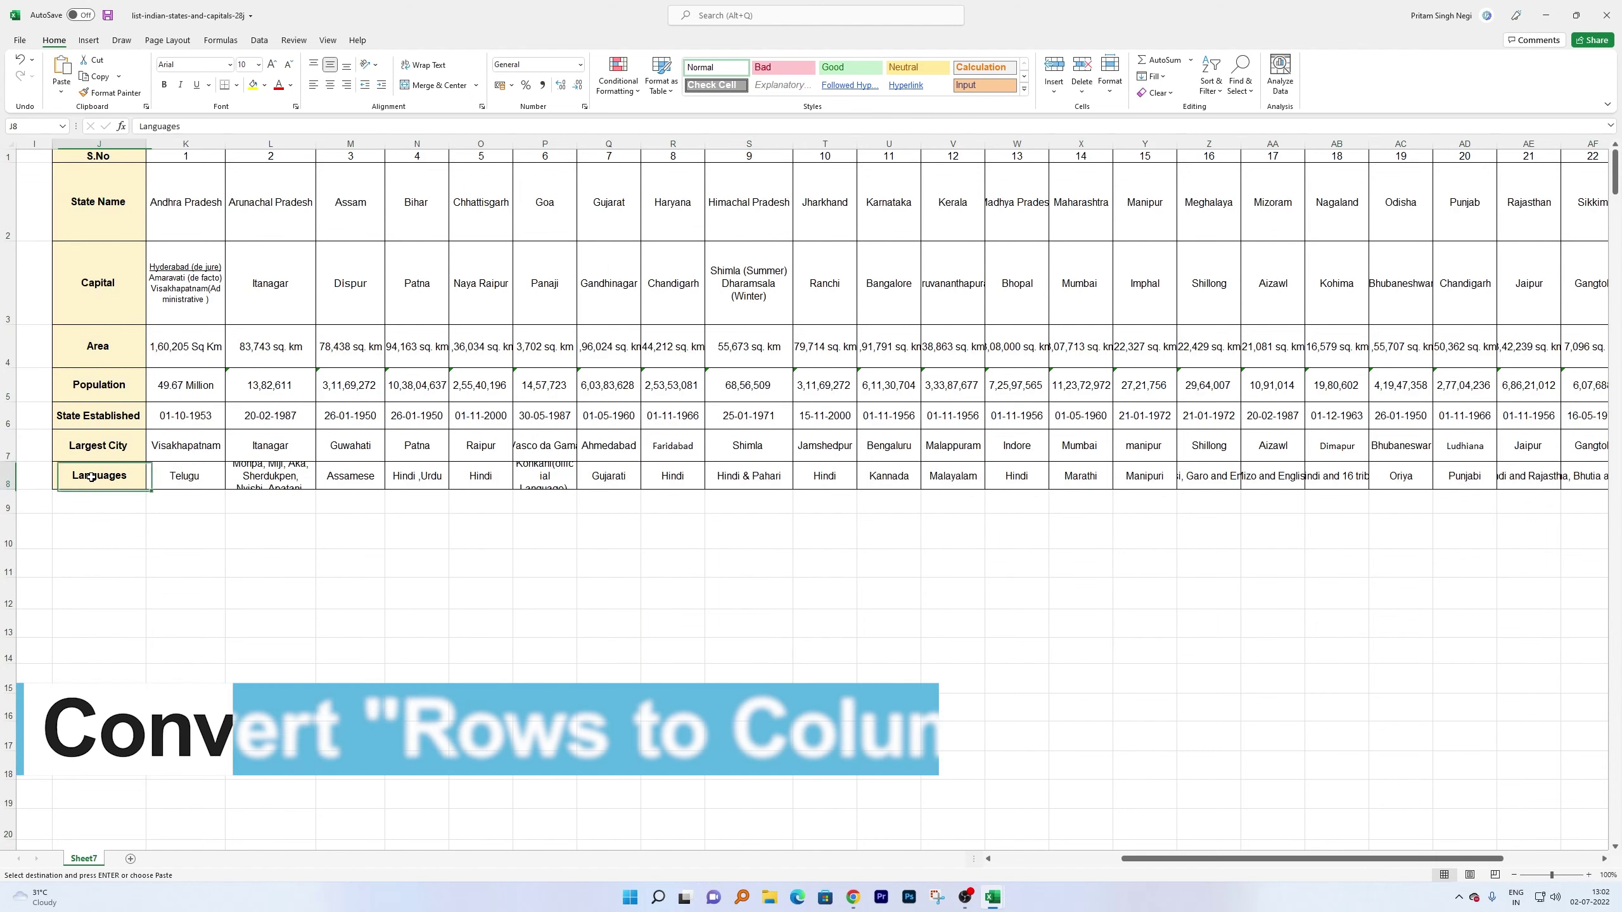
- Copy the transposed block and paste it transposed back at cell AM1
mouse_move(90, 476)
mouse_down()
mouse_move(691, 219)
mouse_move(1617, 80)
mouse_up()
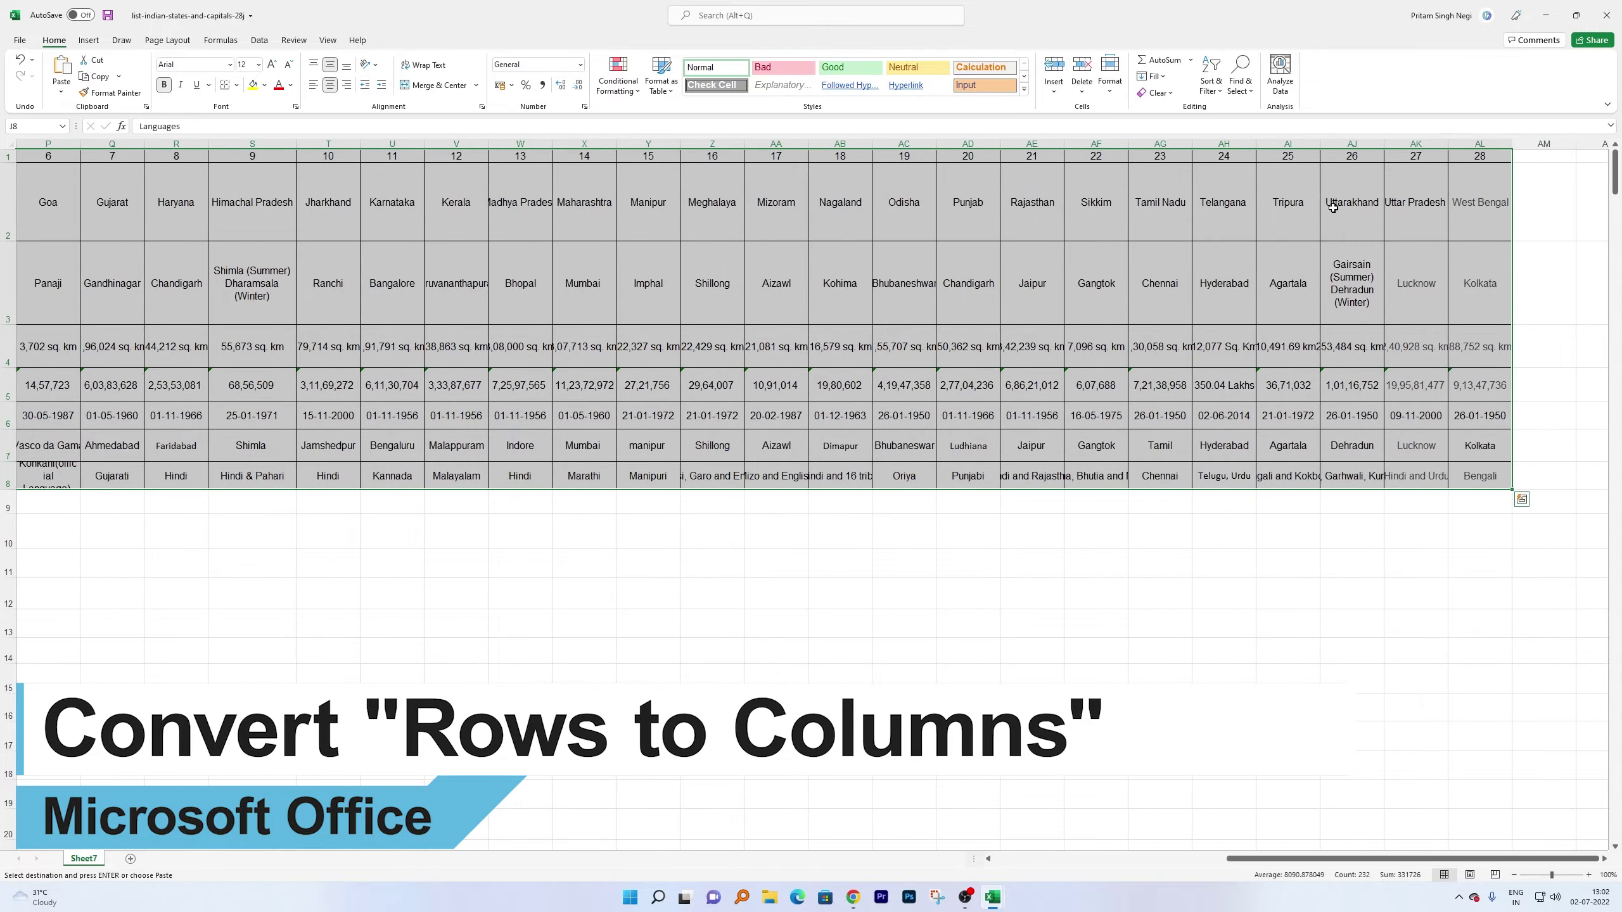
right_click(1238, 263)
click(1268, 289)
scroll(1321, 260, left, 3)
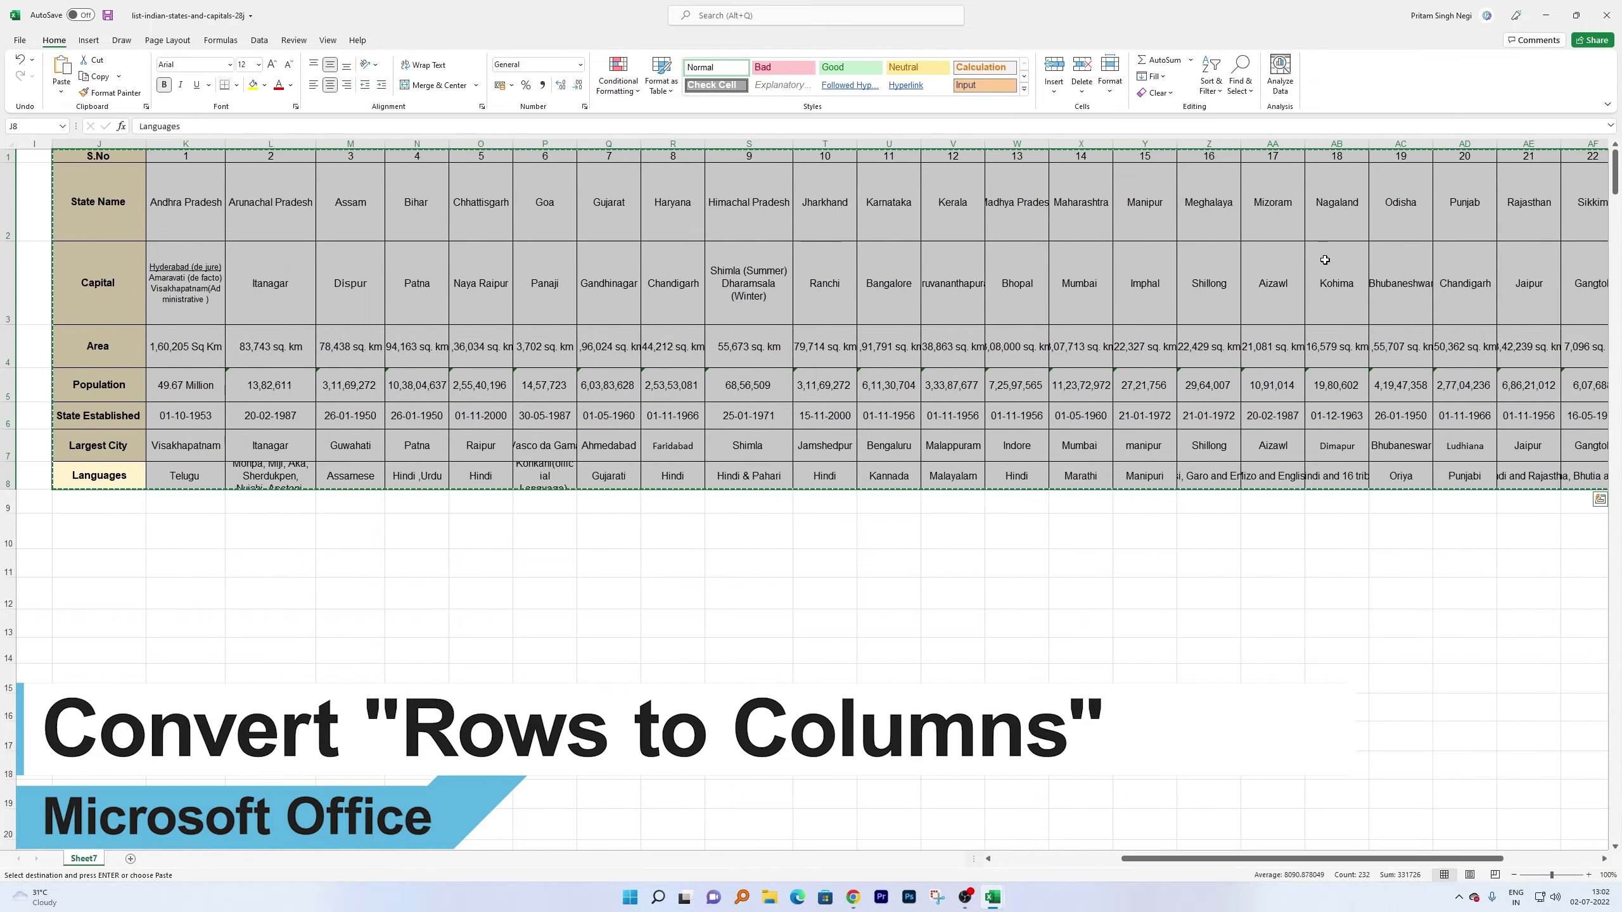
scroll(1321, 260, down, 1)
scroll(1321, 260, up, 1)
scroll(1320, 260, right, 1)
scroll(1344, 235, right, 1)
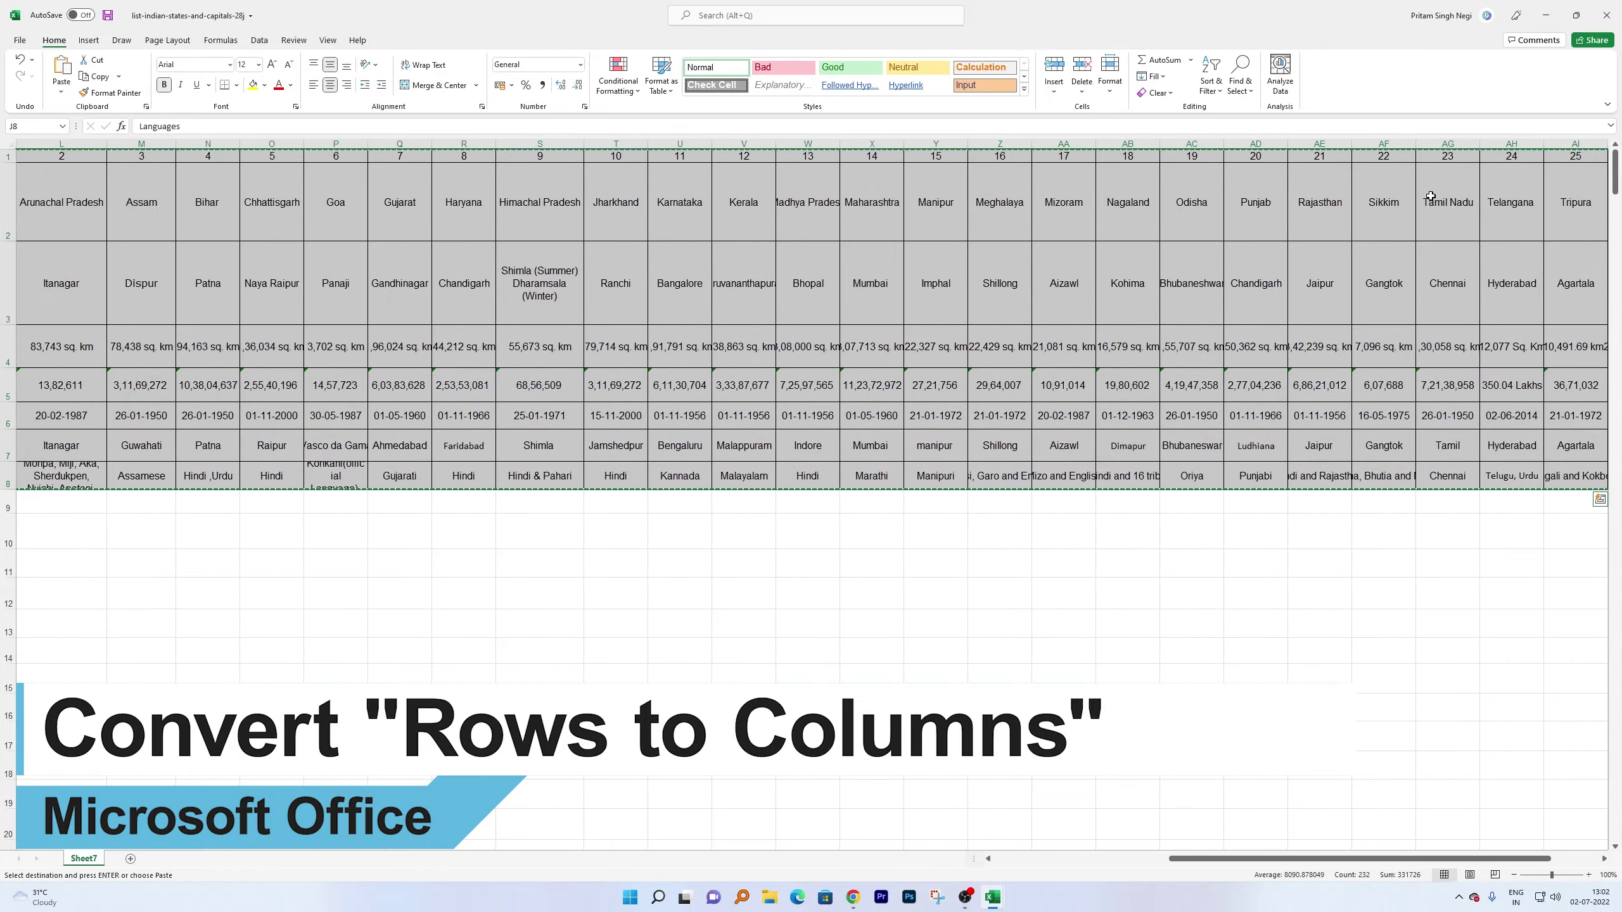
scroll(1371, 202, right, 1)
scroll(1370, 204, right, 3)
click(1414, 154)
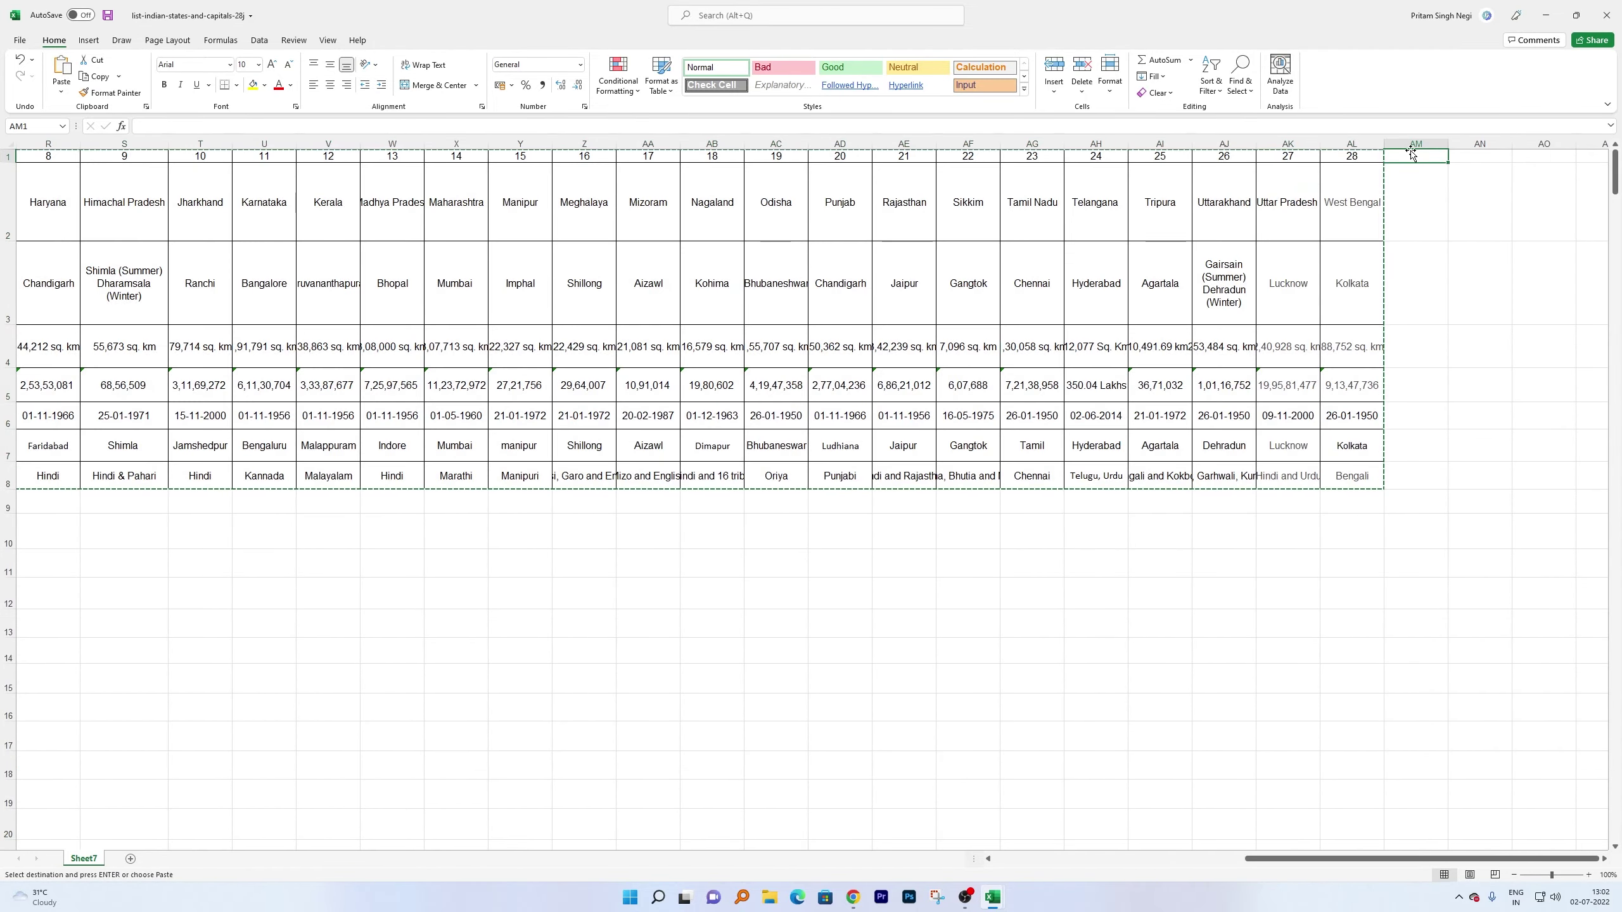
right_click(1413, 153)
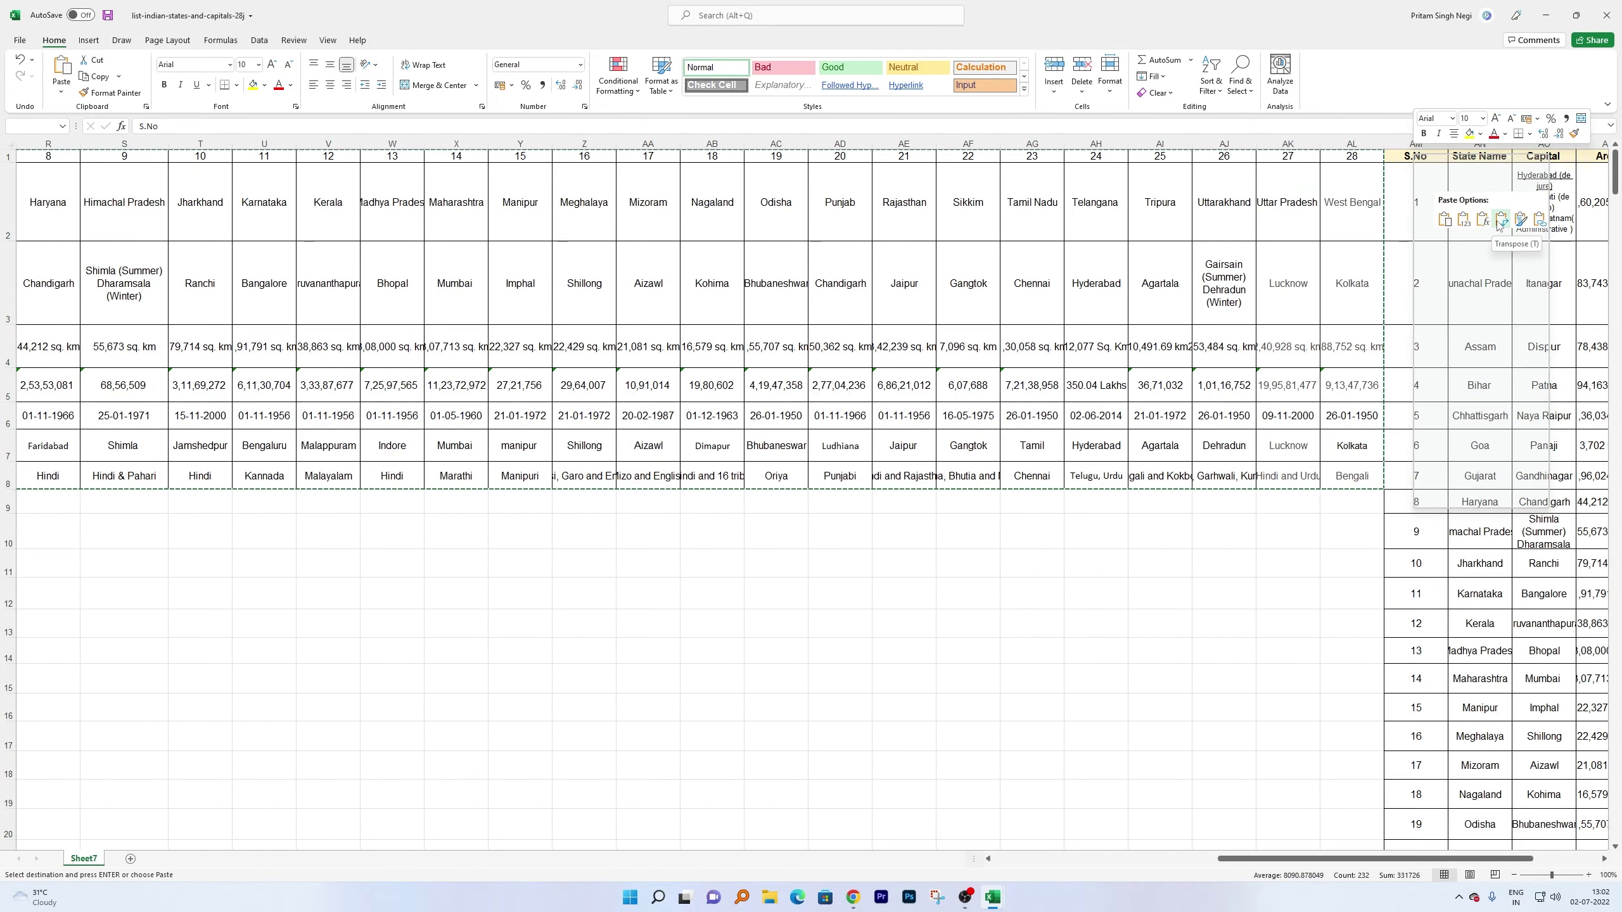
click(1484, 221)
scroll(1412, 208, right, 2)
scroll(1408, 207, right, 4)
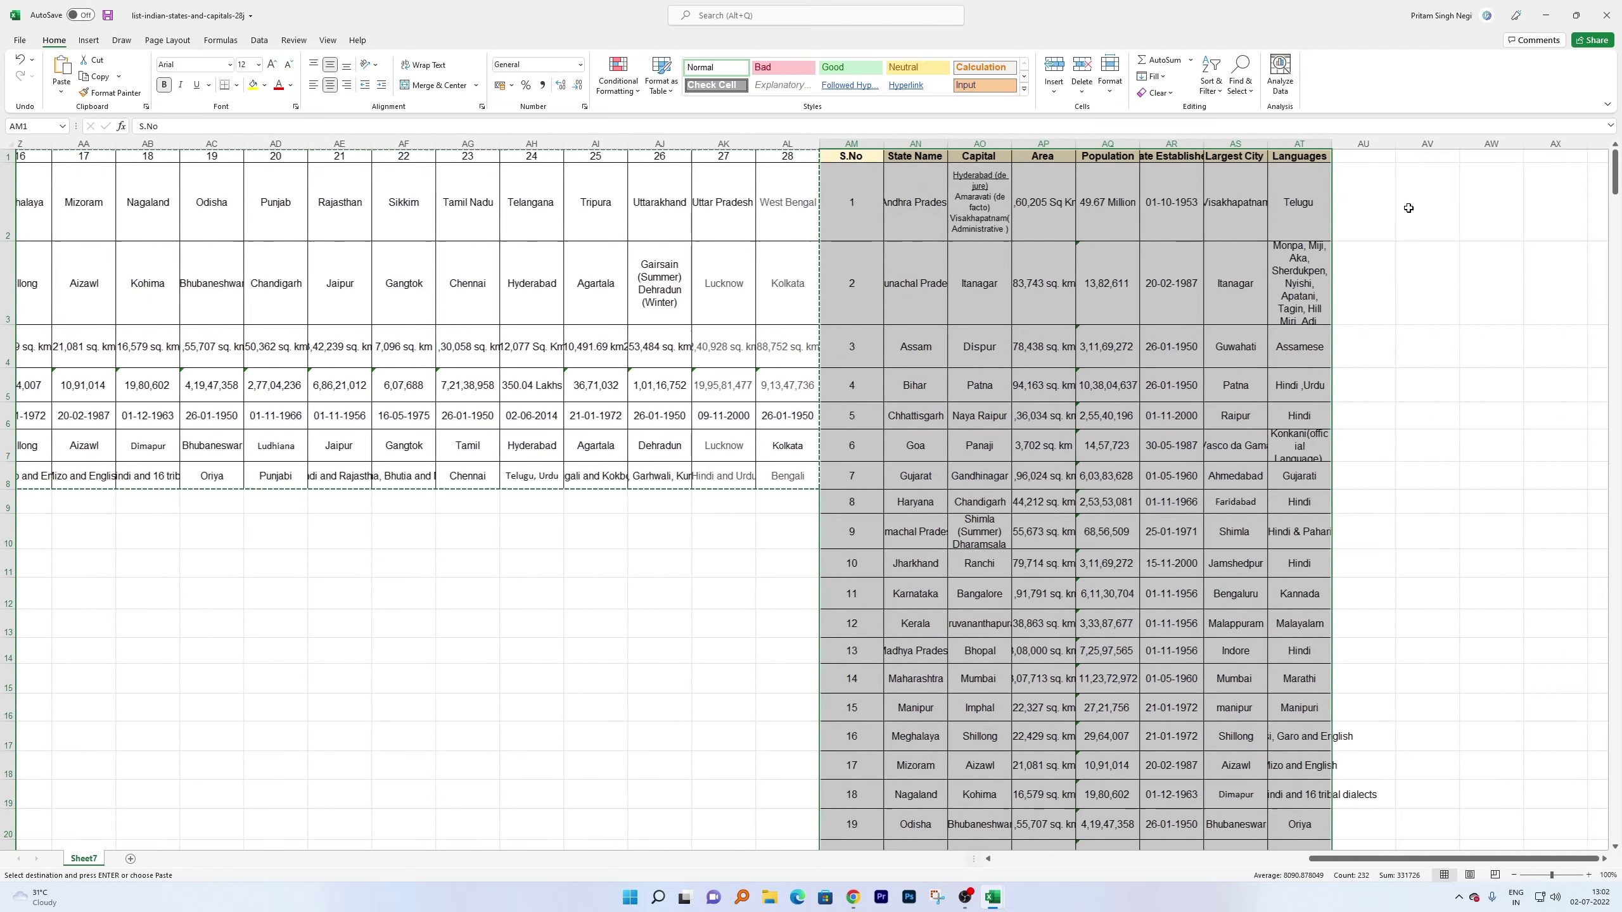
scroll(1408, 207, right, 3)
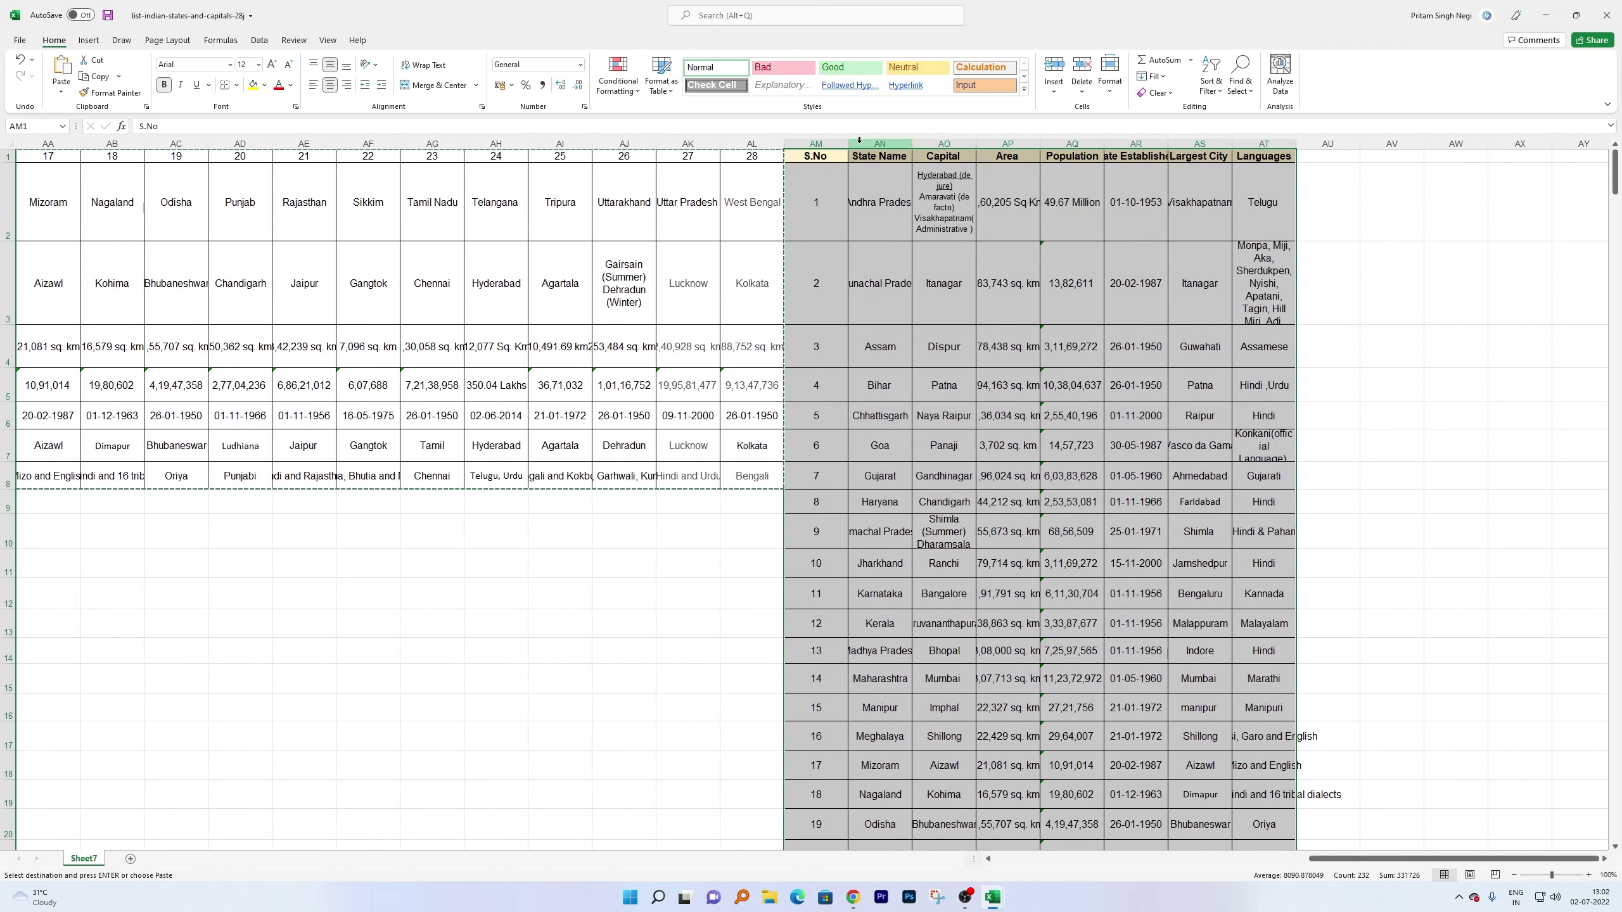
- Autofit columns AN–AT: state names, Capital, Area, Population, Established, Largest City, Languages
double_click(911, 143)
double_click(1004, 144)
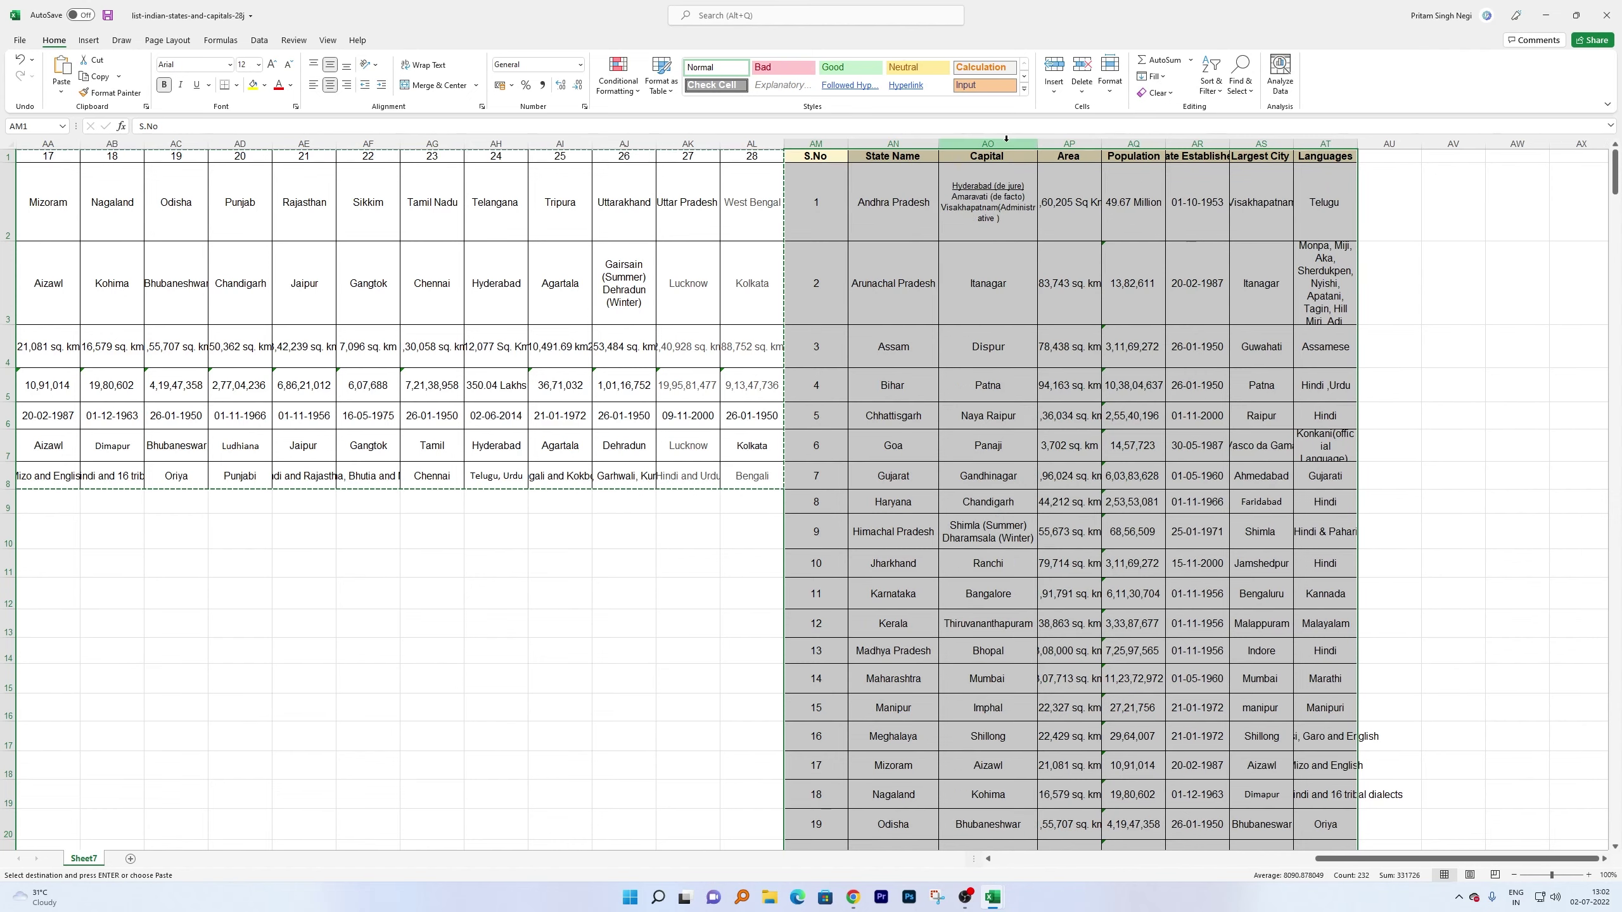
double_click(1106, 143)
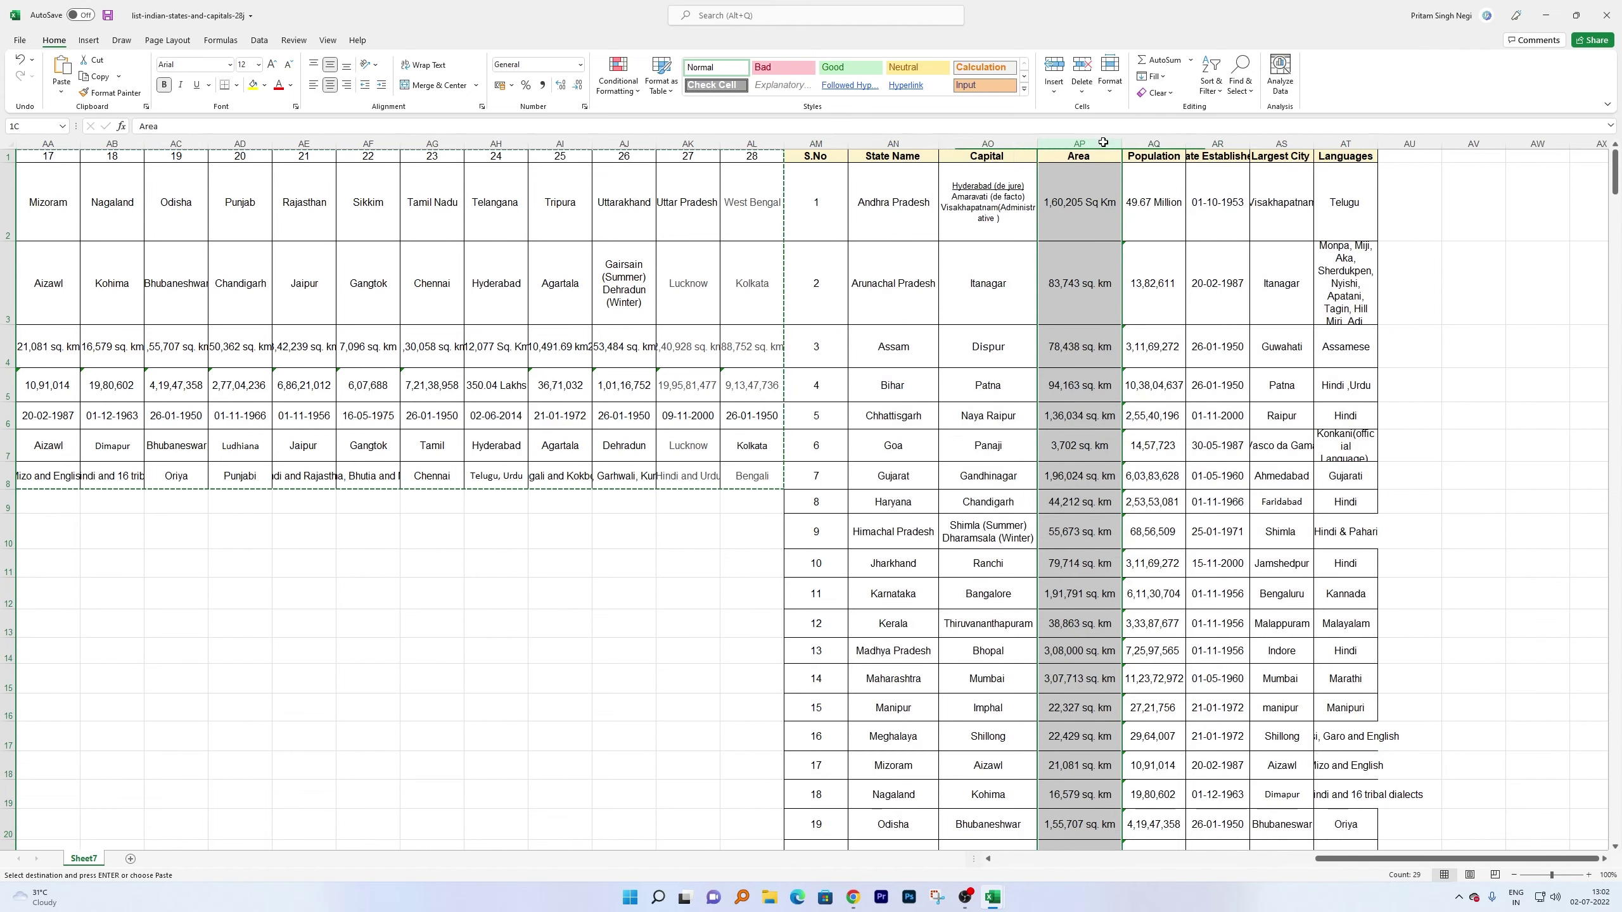
double_click(1186, 144)
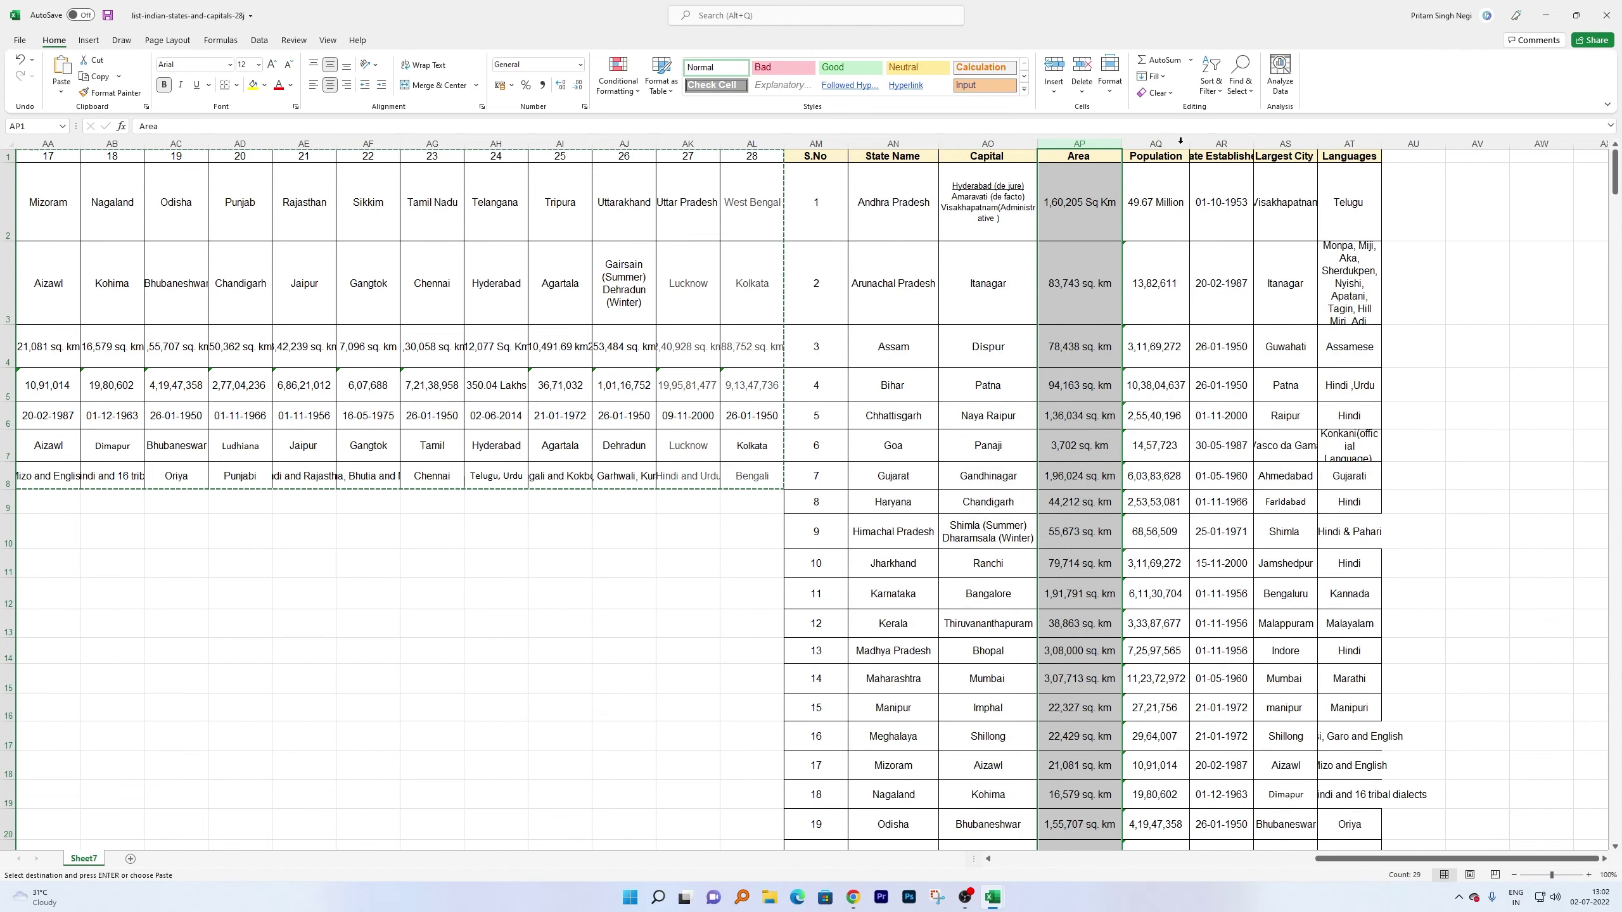
double_click(1249, 144)
double_click(1346, 144)
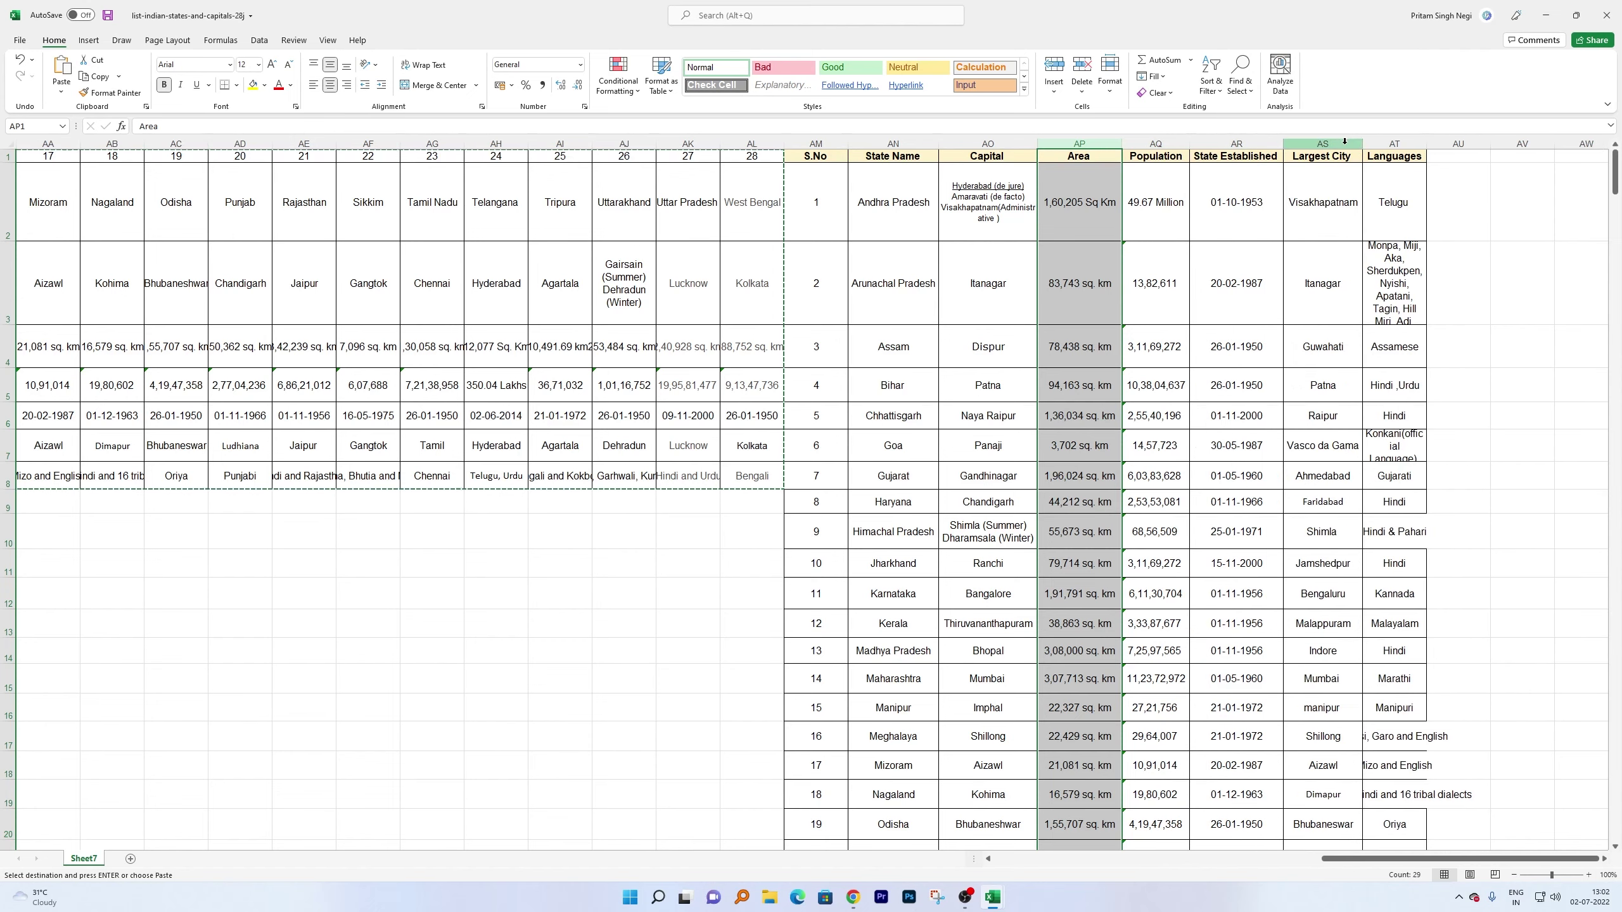
double_click(1424, 144)
- Unhide columns A–H from column I's header menu to restore the original table
click(1407, 144)
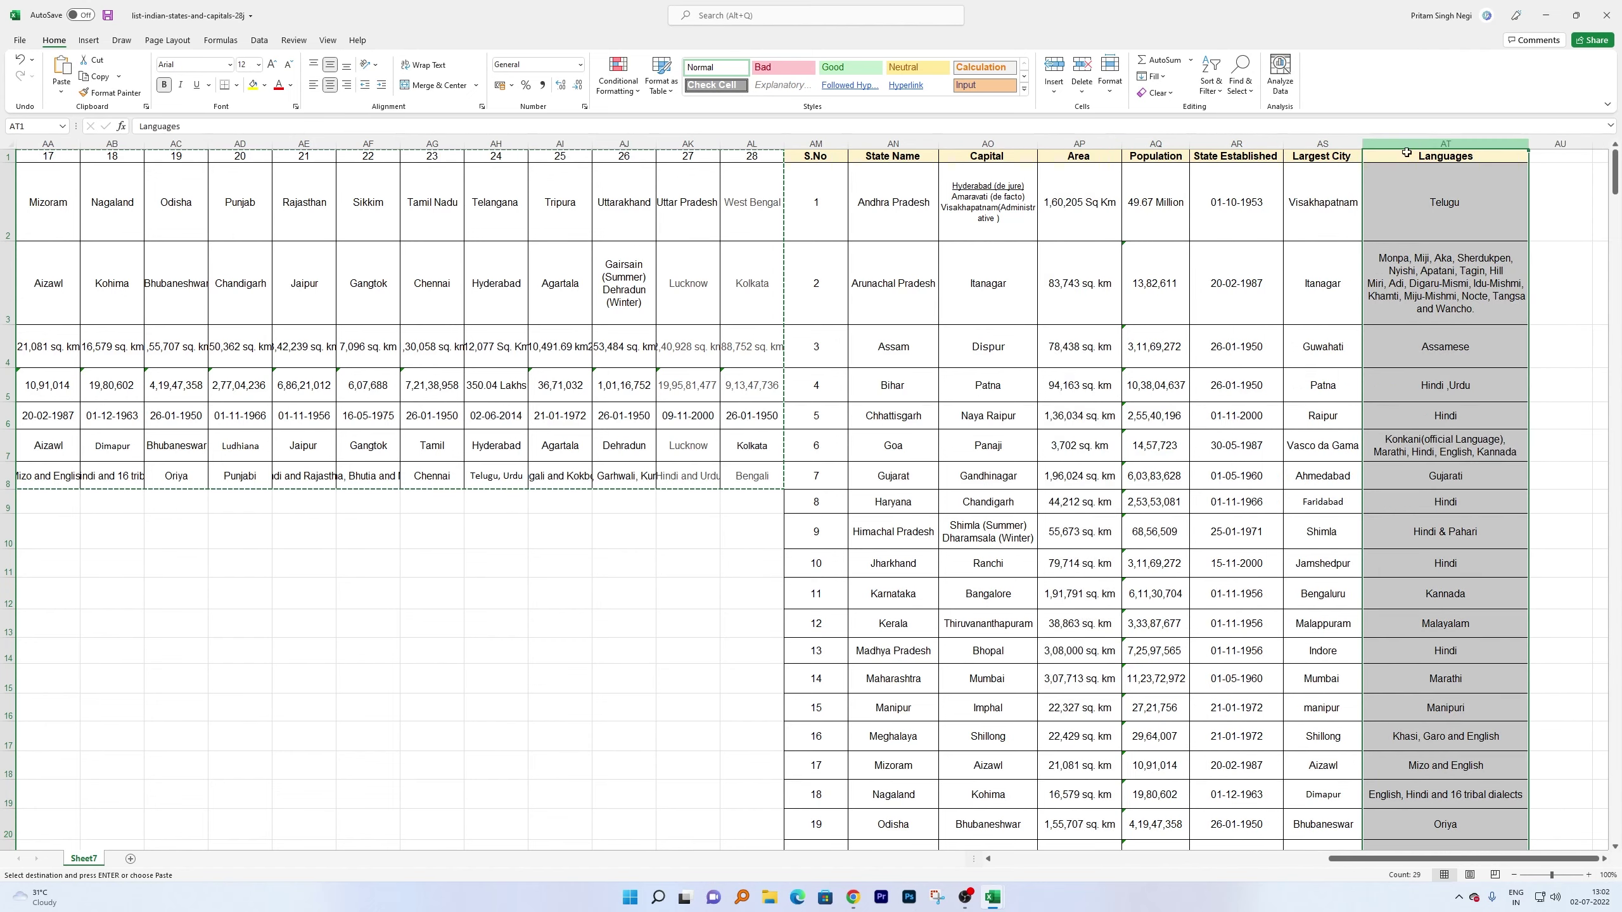
click(1099, 313)
scroll(895, 298, left, 5)
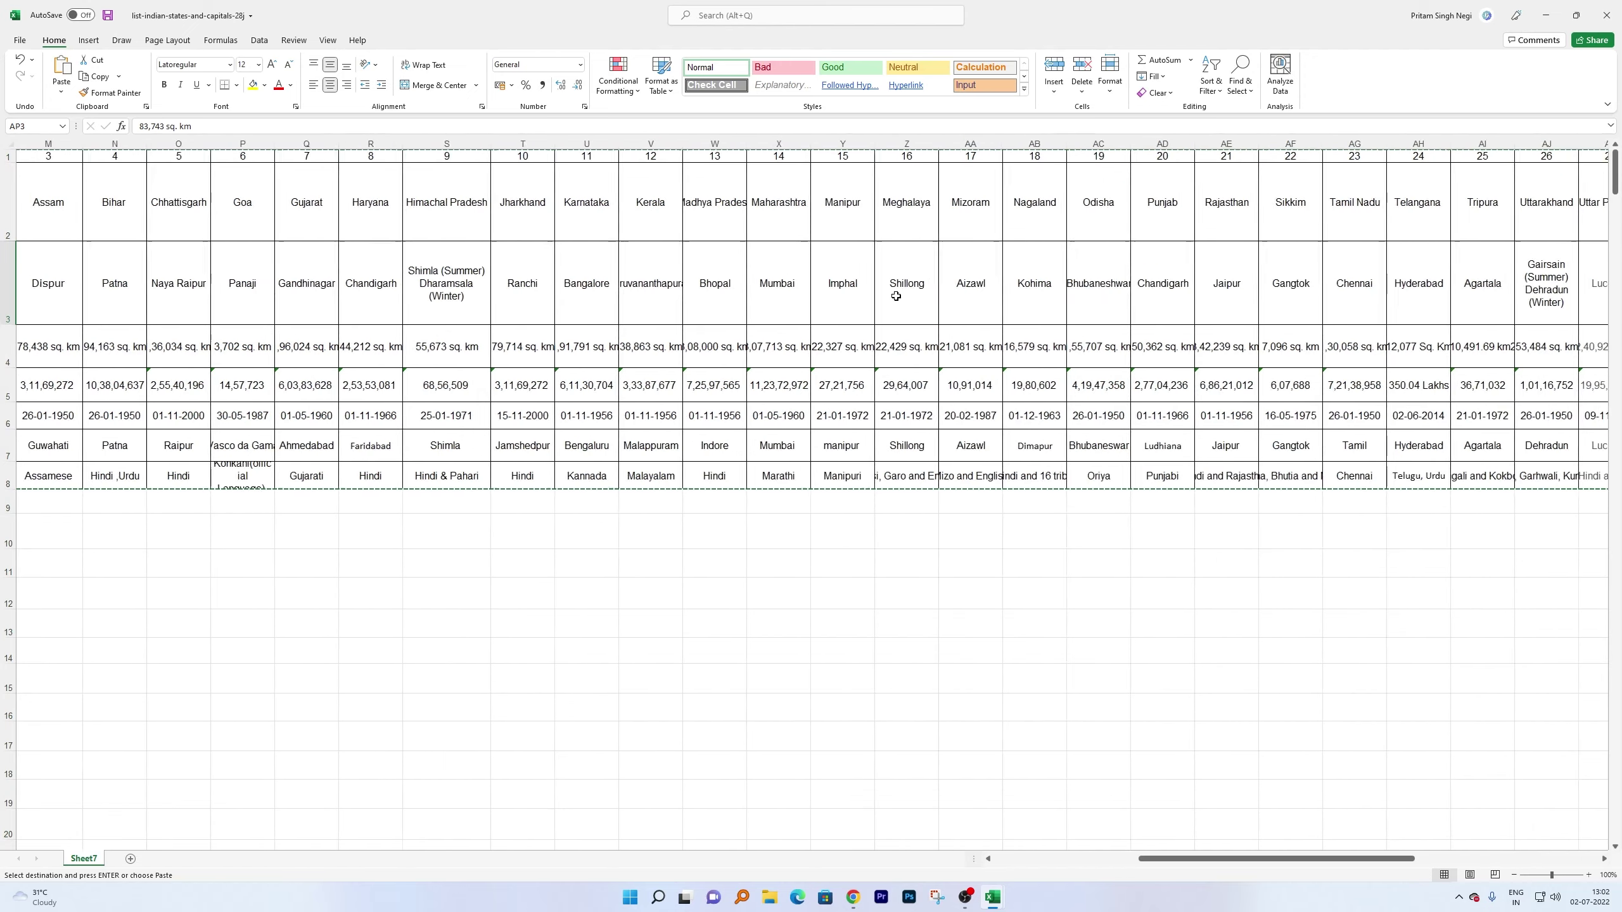
scroll(898, 297, left, 5)
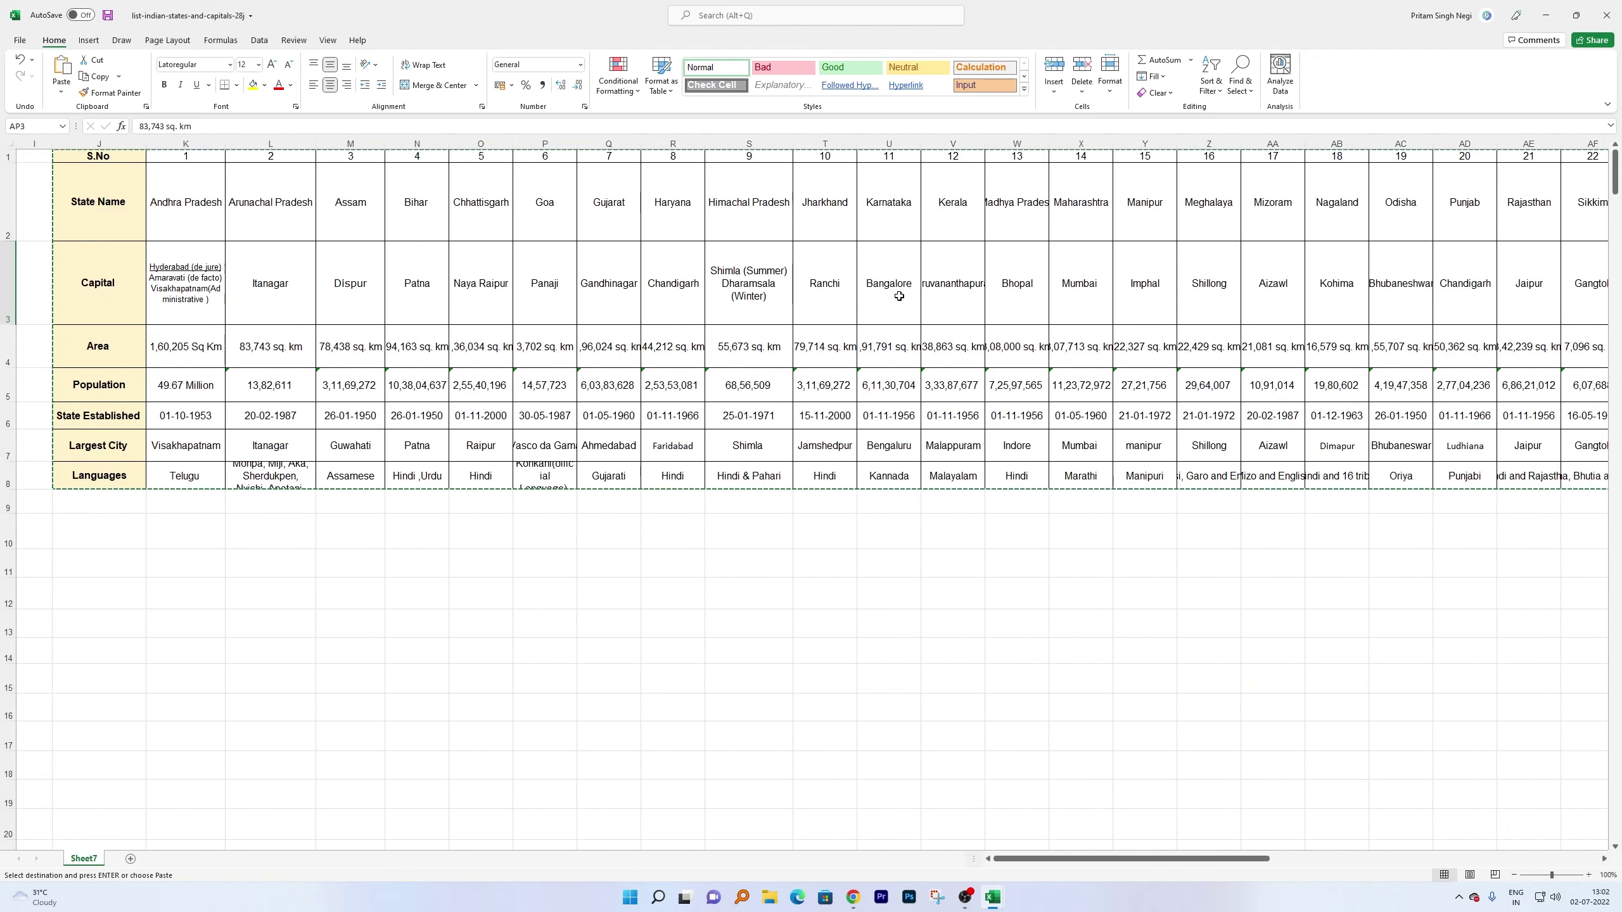
click(34, 144)
right_click(34, 145)
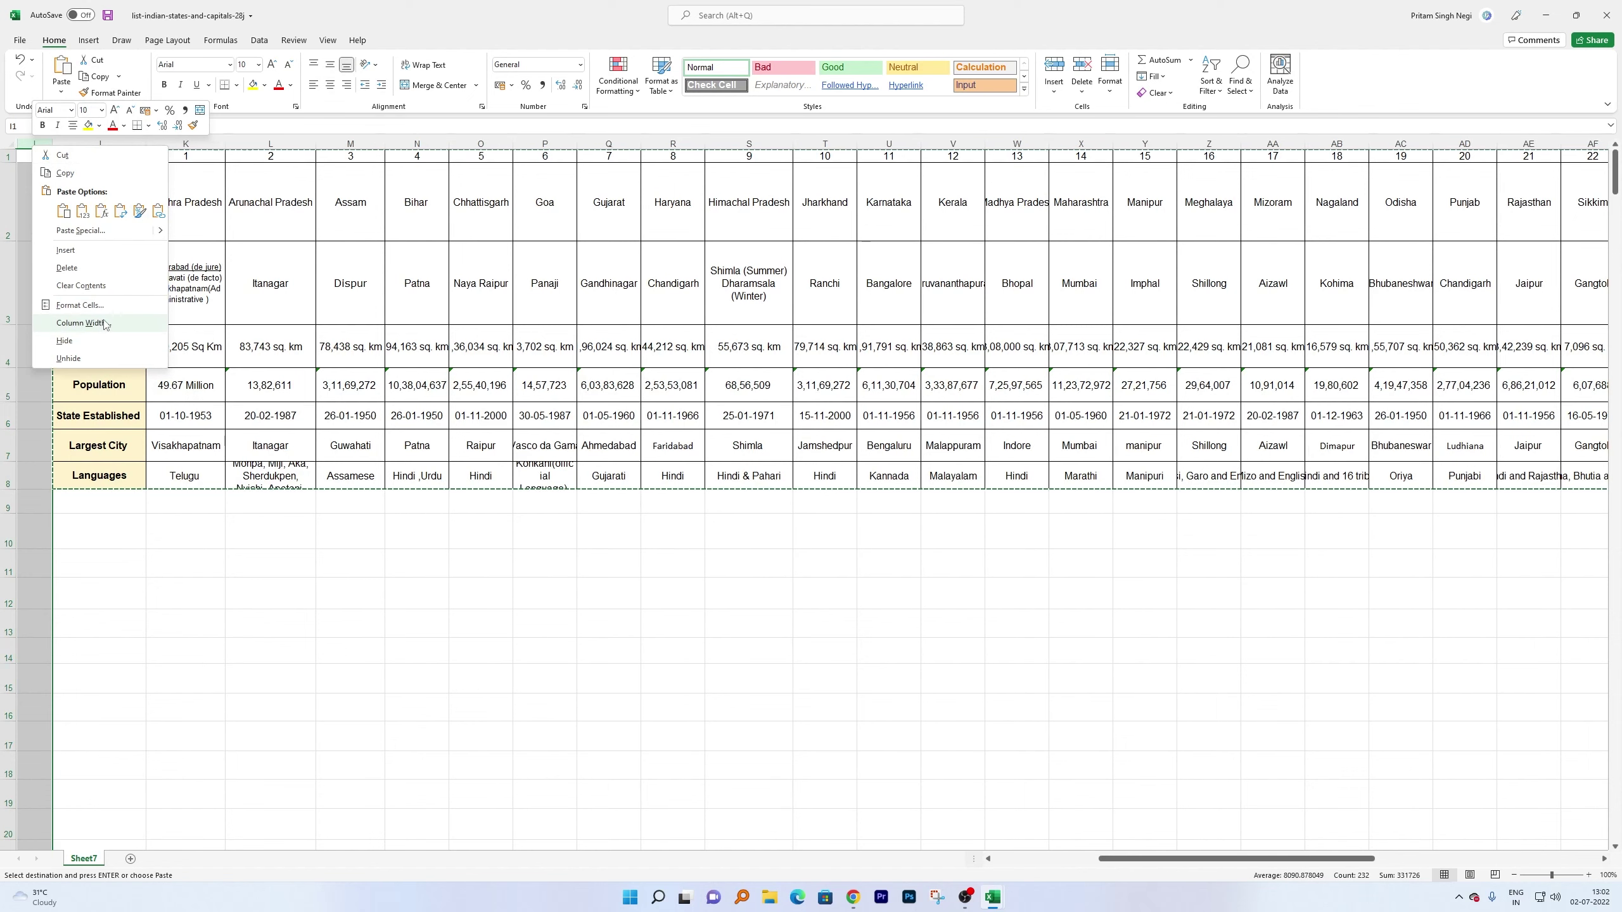
click(69, 359)
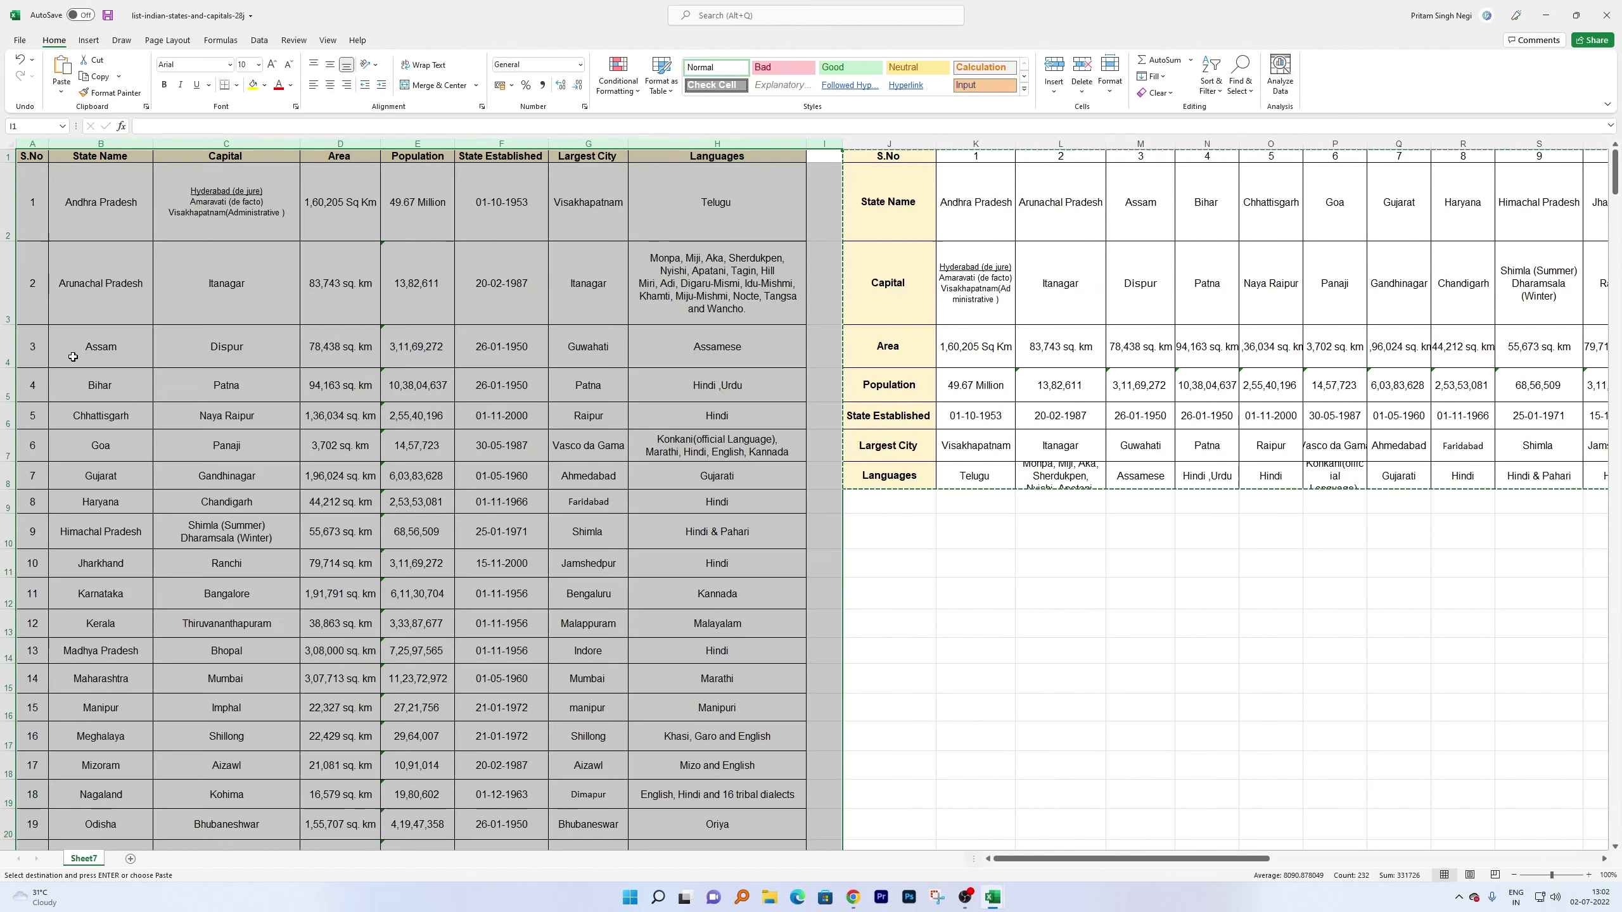
click(1207, 678)
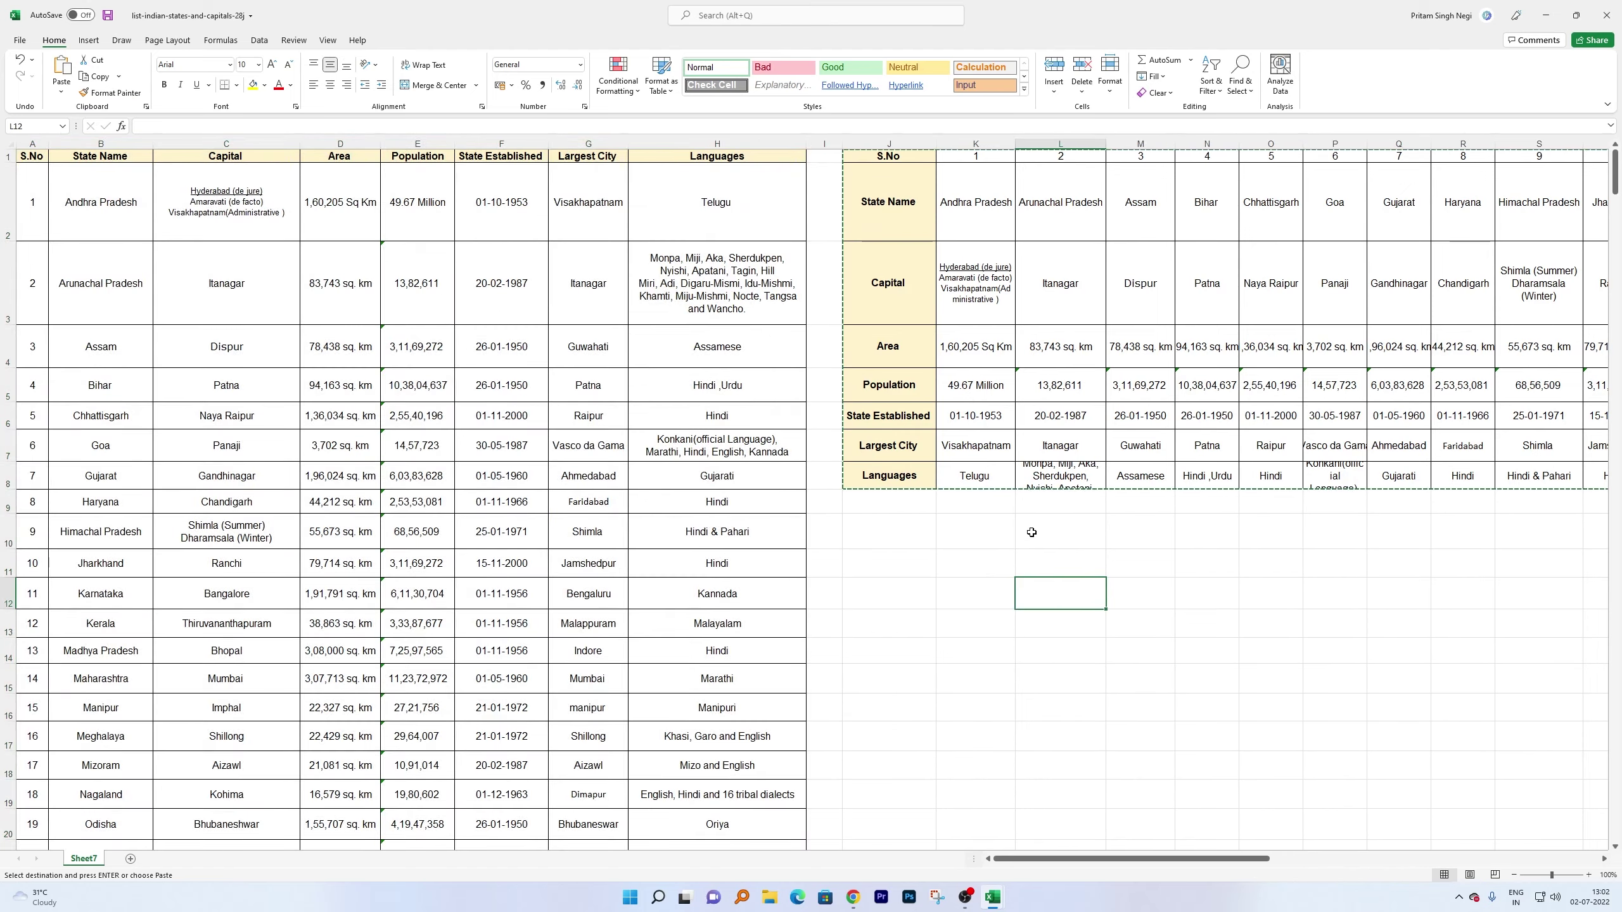
click(113, 186)
scroll(330, 293, right, 2)
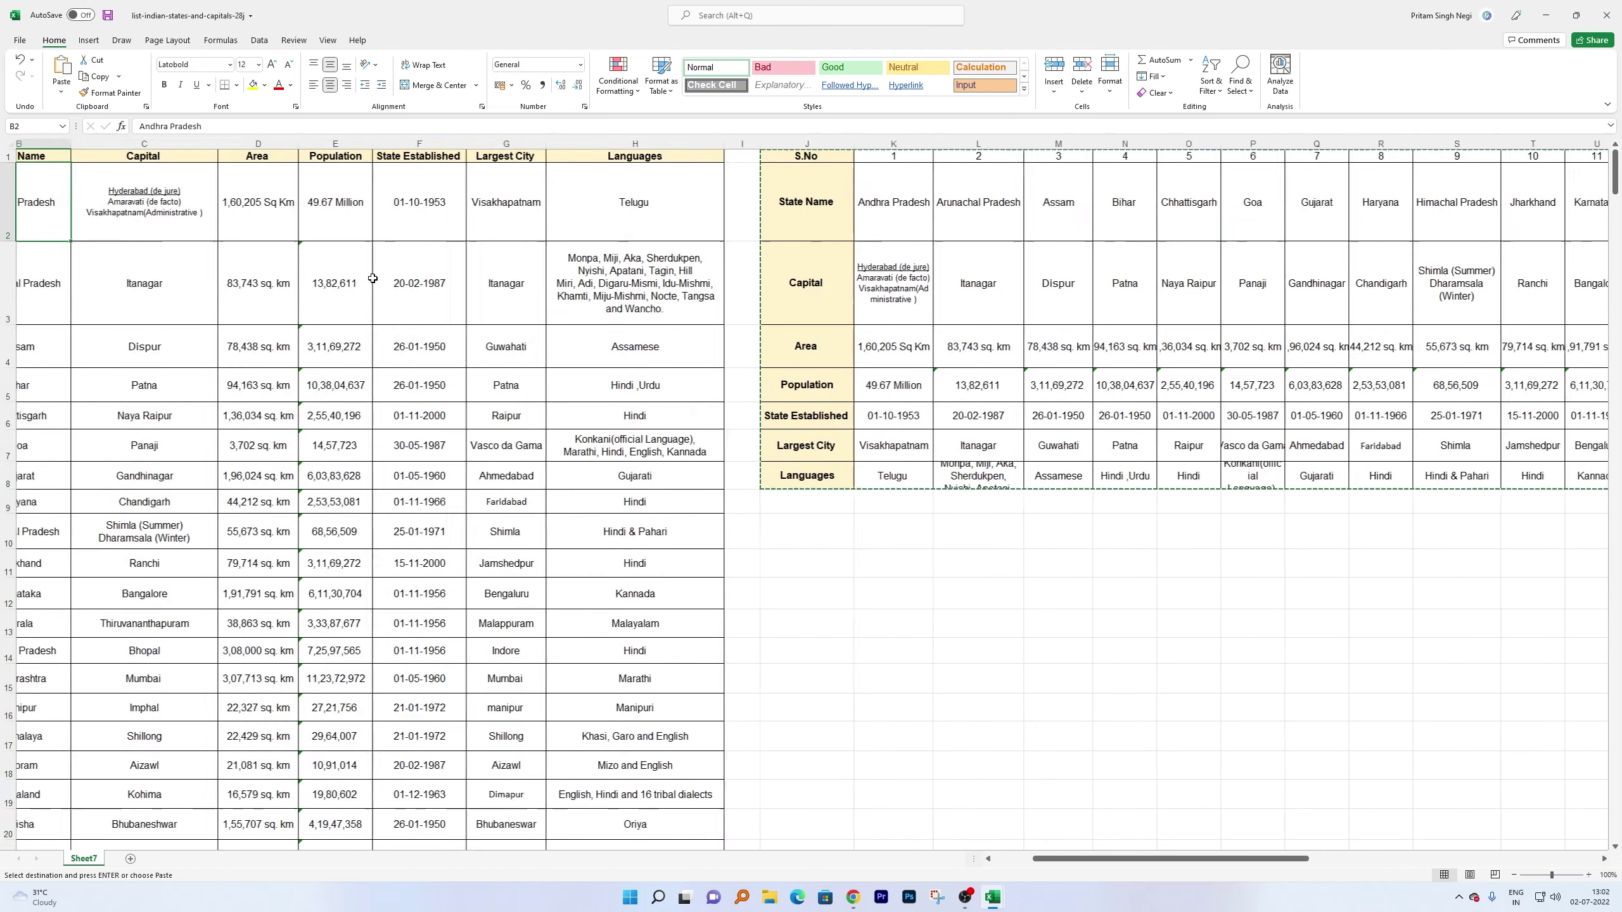
scroll(336, 279, right, 2)
scroll(349, 260, right, 2)
click(366, 246)
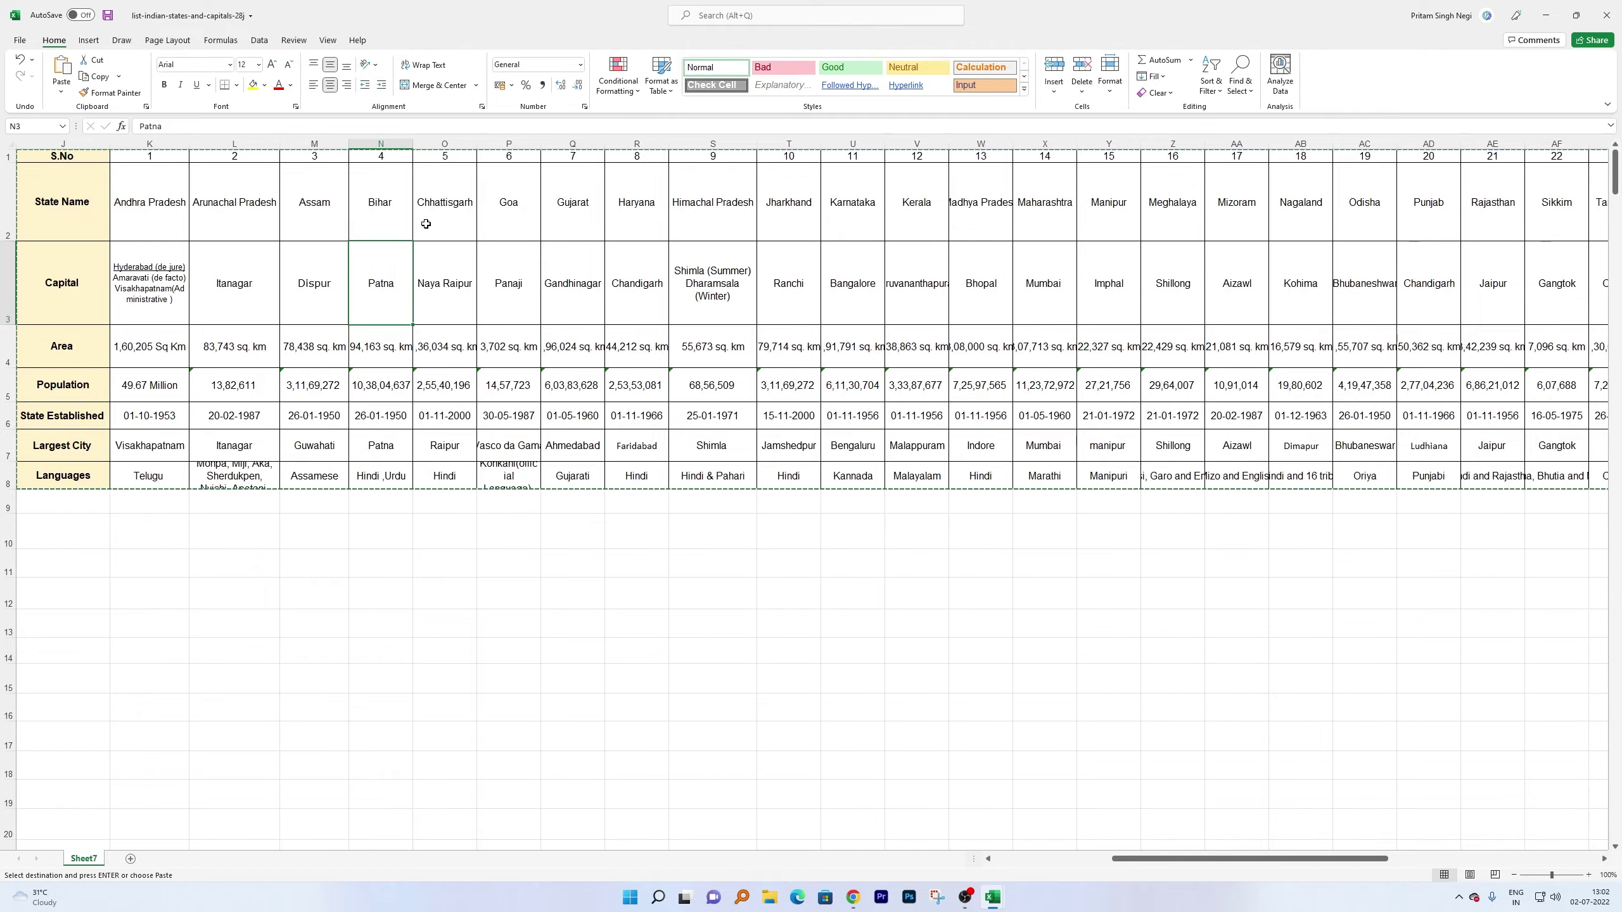
scroll(391, 226, right, 2)
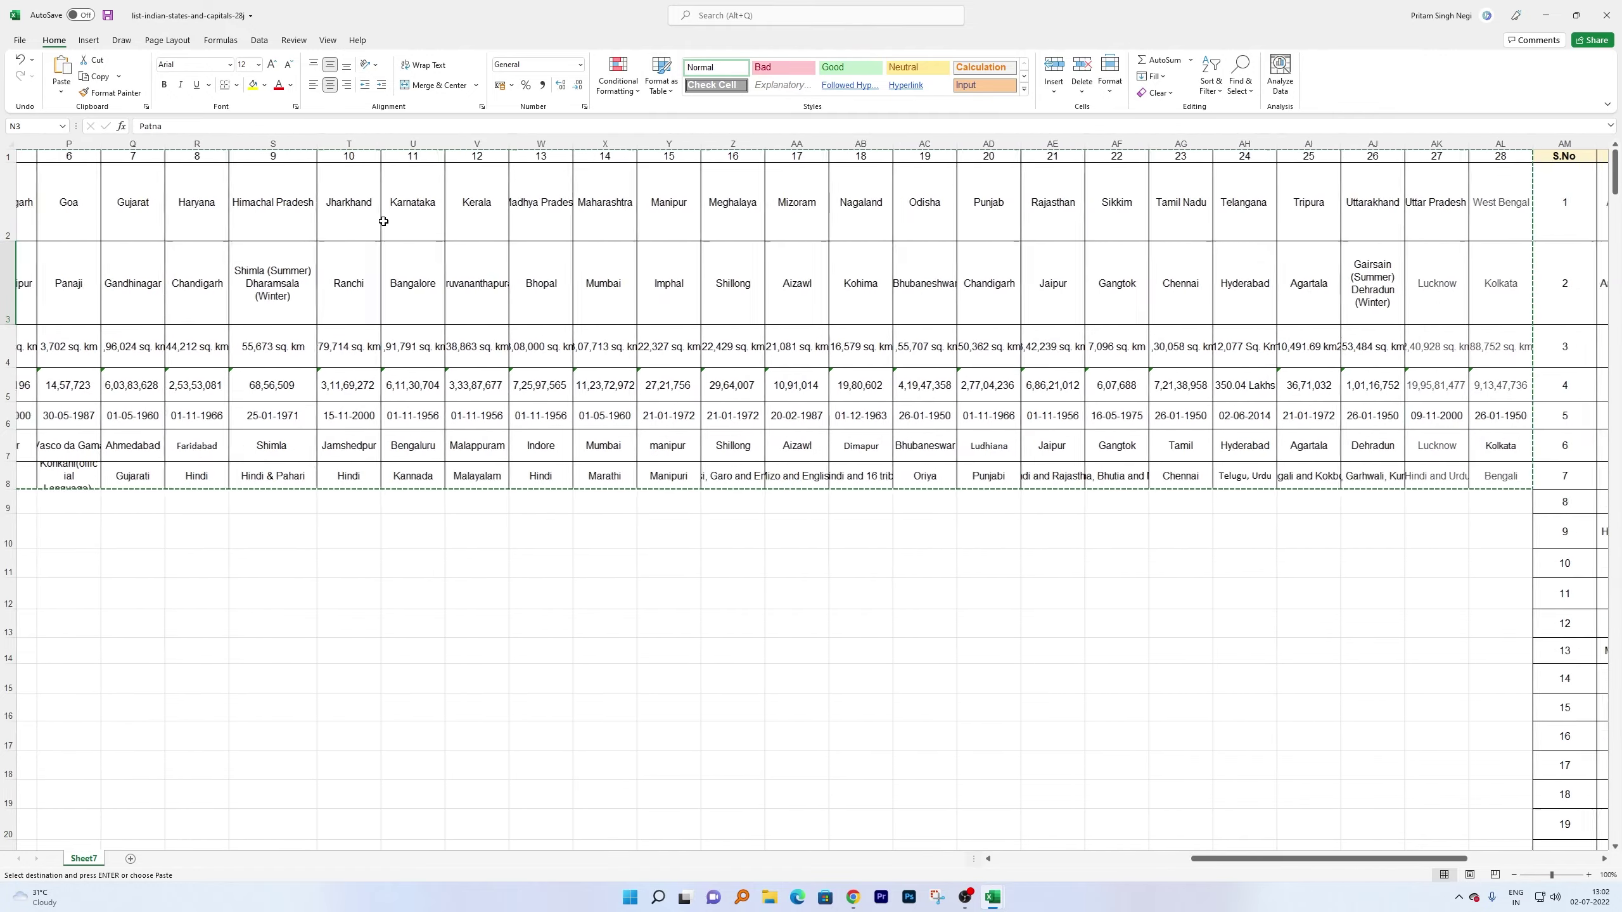
scroll(383, 222, right, 2)
scroll(384, 221, right, 2)
scroll(372, 224, right, 6)
scroll(344, 224, right, 2)
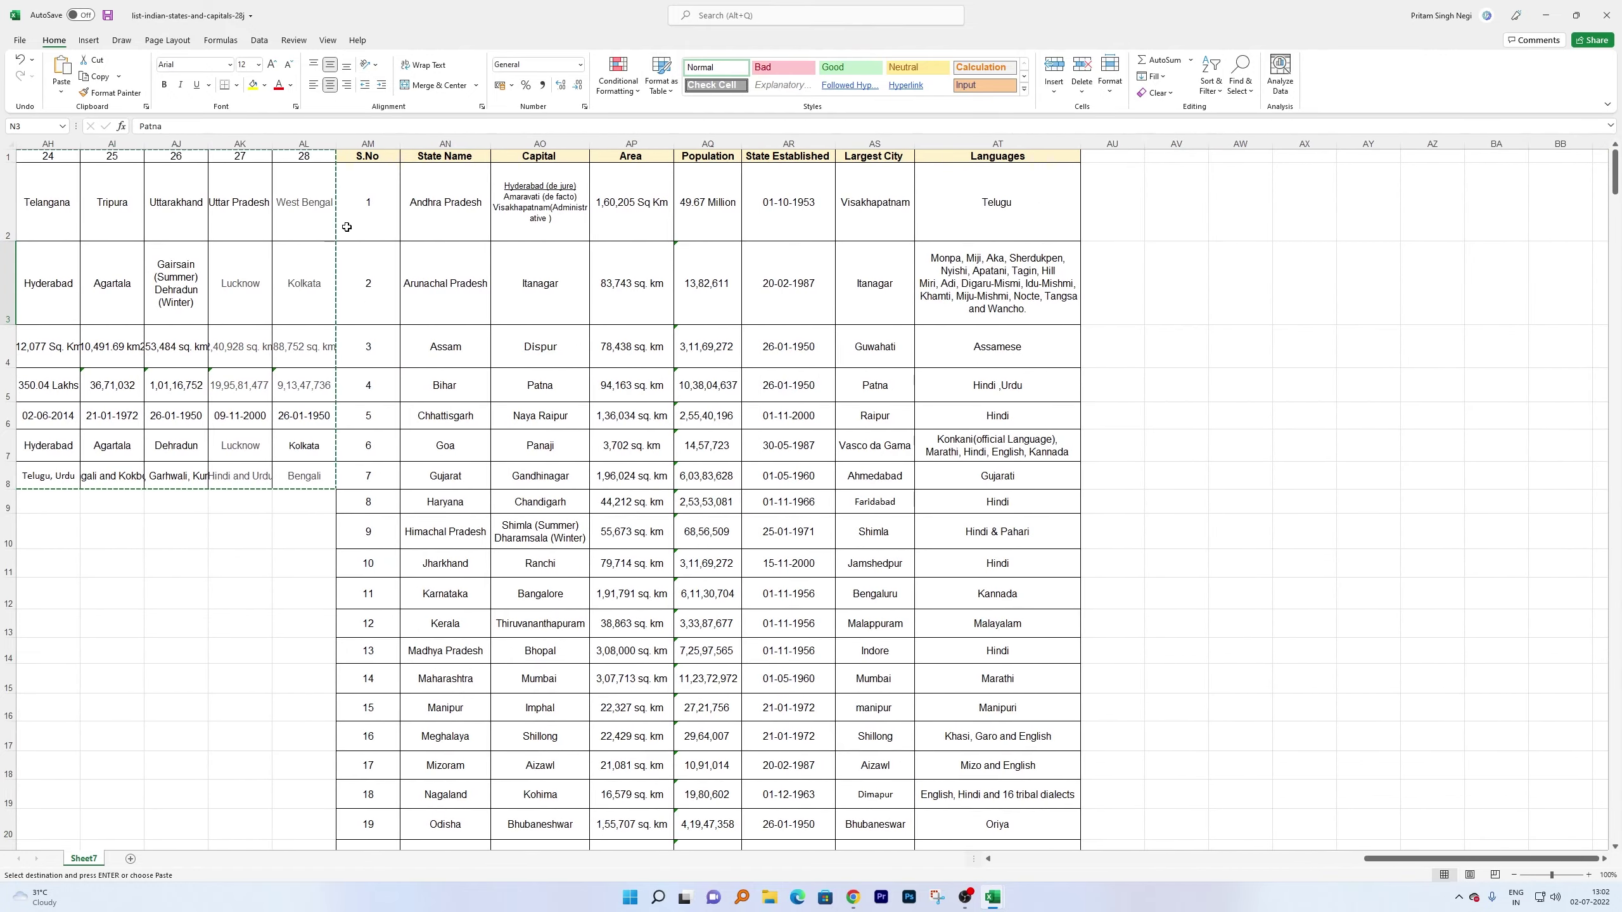
scroll(673, 302, down, 1)
scroll(673, 303, down, 4)
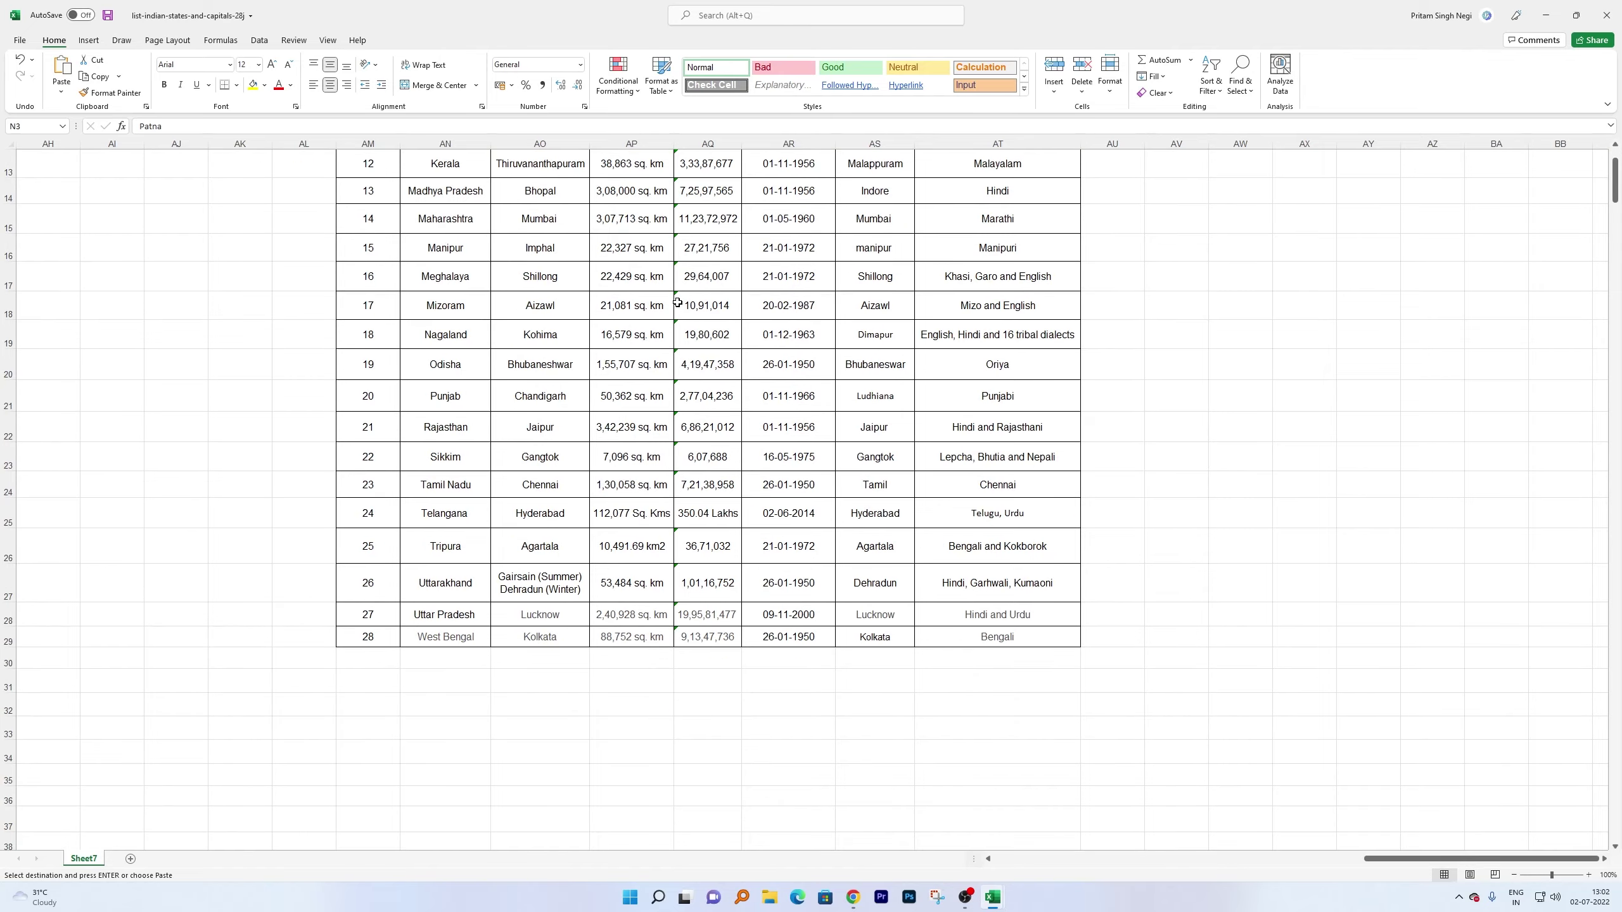